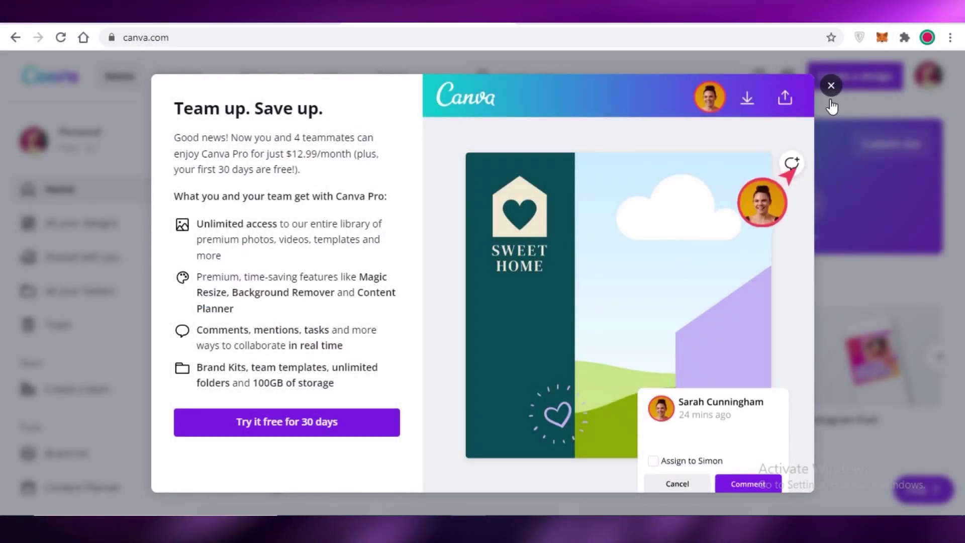
# Dismiss the Canva Pro team offer and look over the home page's account menu and existing designs.
pyautogui.click(830, 100)
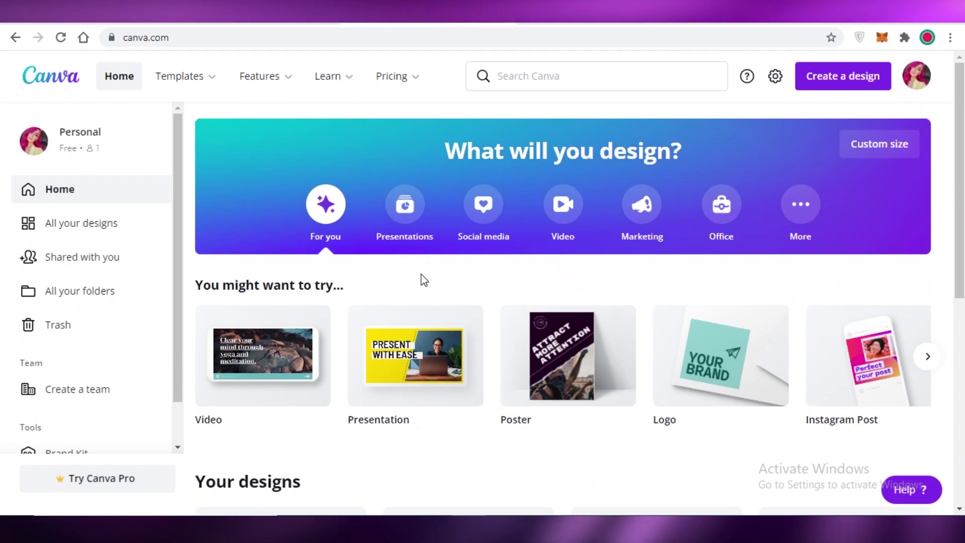
pyautogui.scroll(-2, 408, 347)
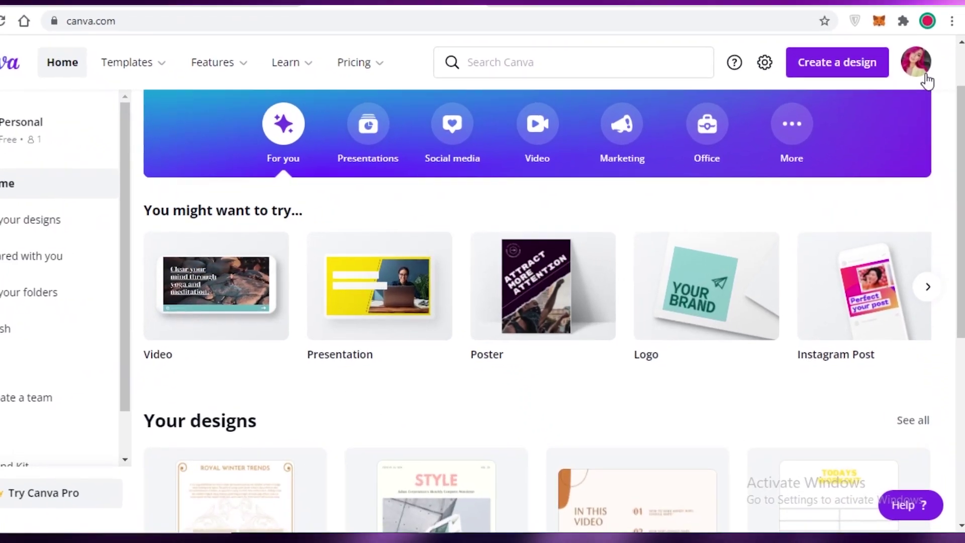
pyautogui.click(917, 75)
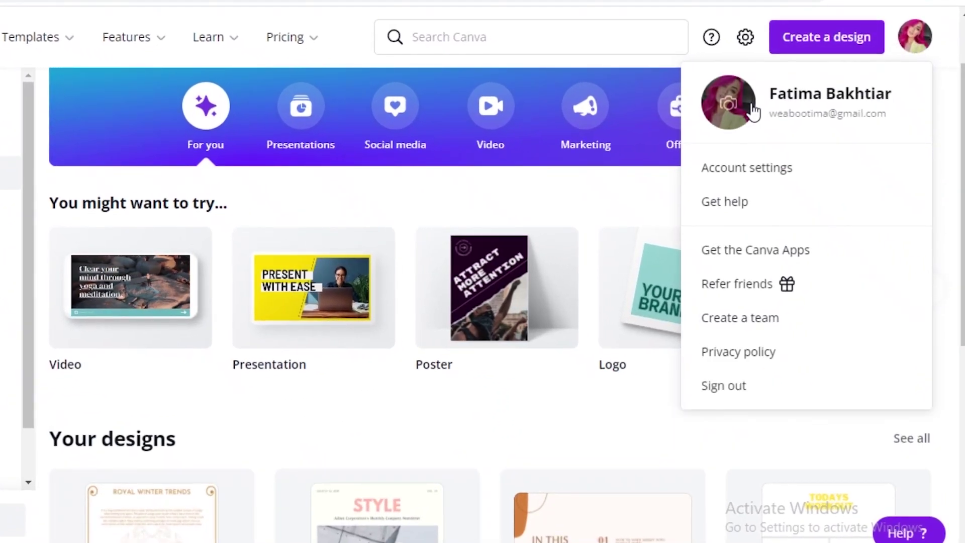
pyautogui.click(927, 37)
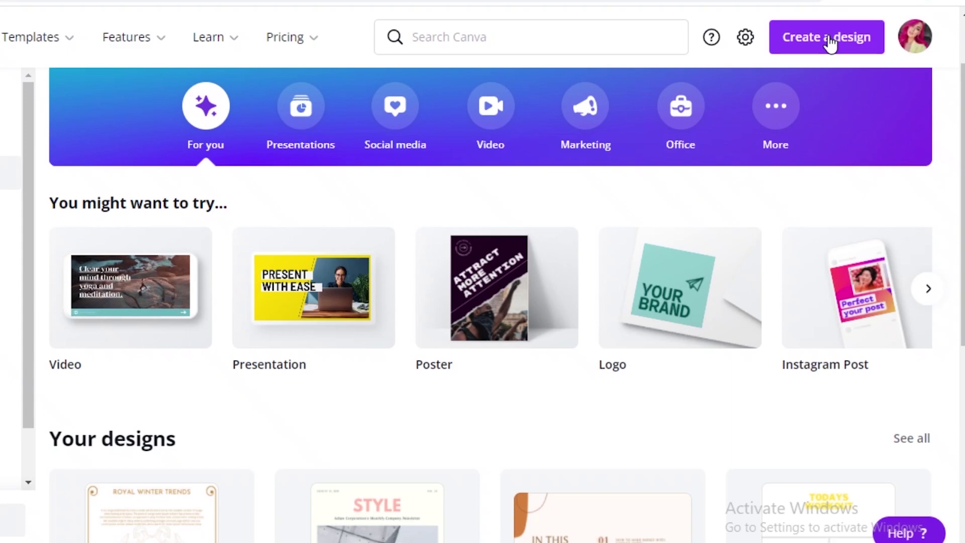
pyautogui.scroll(-5, 416, 99)
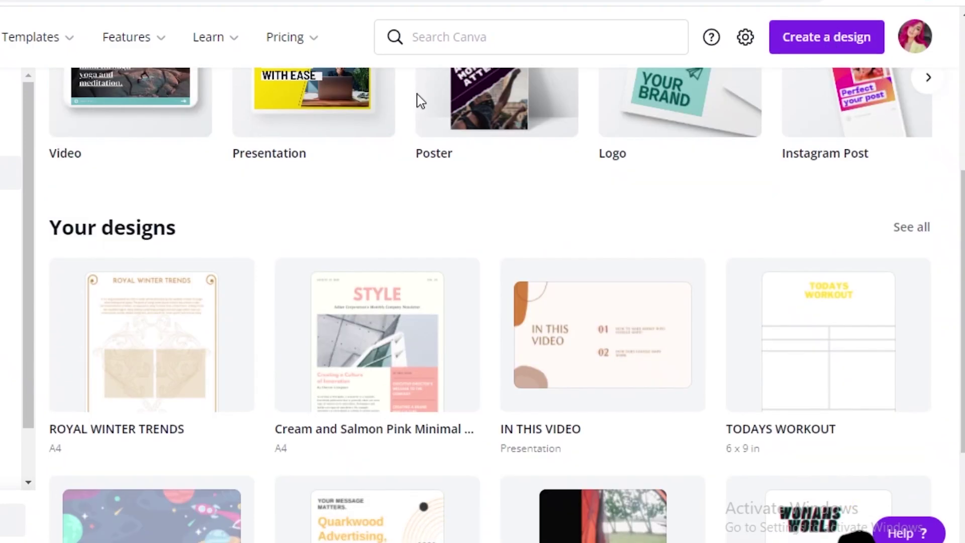
pyautogui.scroll(7, 312, 116)
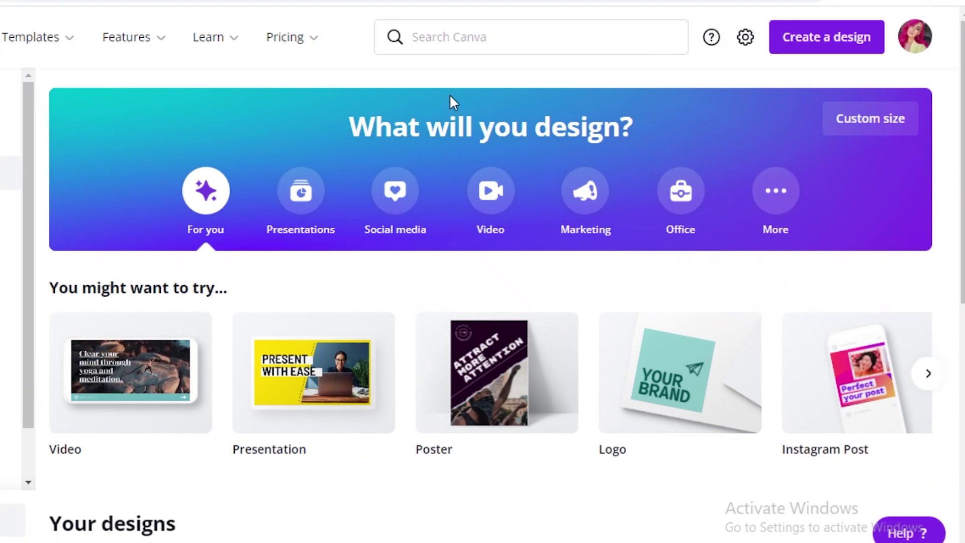
# Create a new custom-size design 1200 px wide and 1080 px high.
pyautogui.click(873, 123)
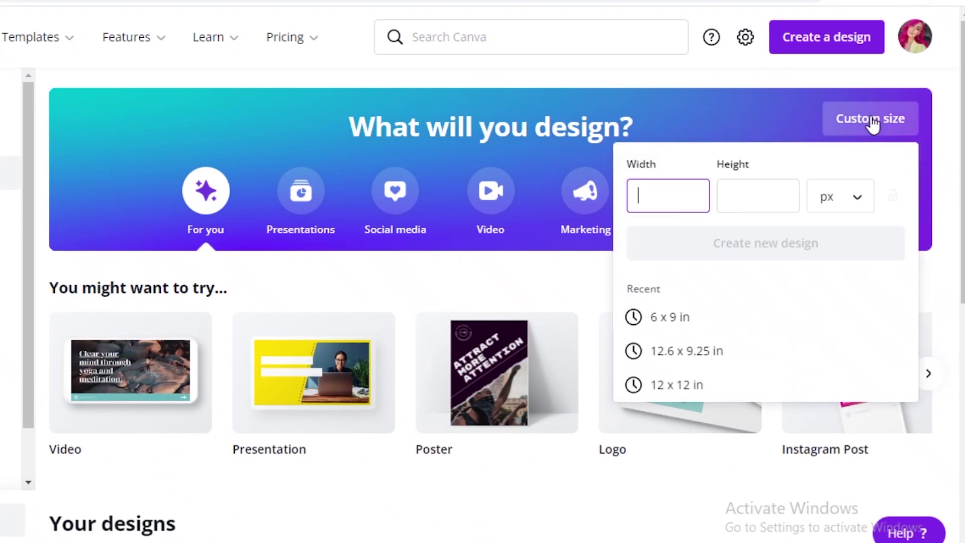
pyautogui.click(858, 197)
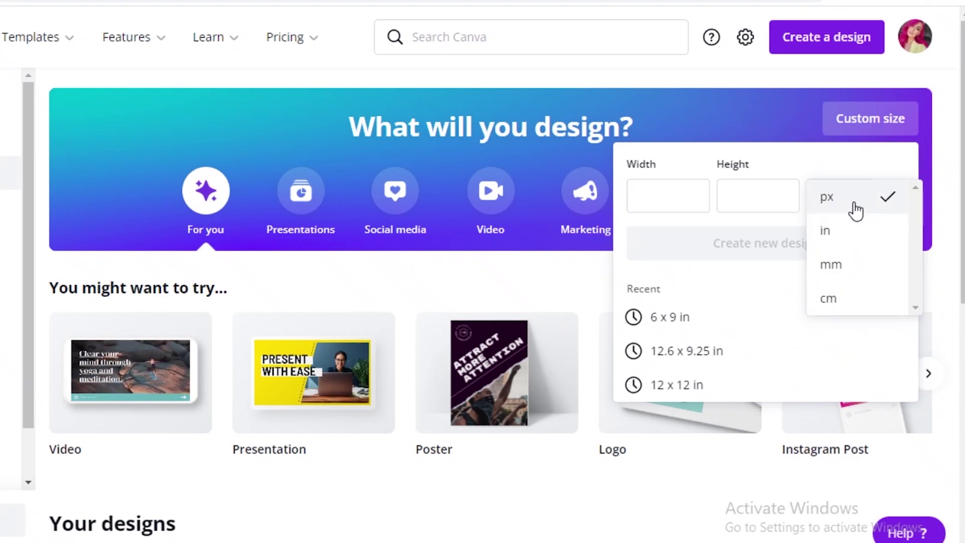
pyautogui.click(701, 197)
pyautogui.click(829, 200)
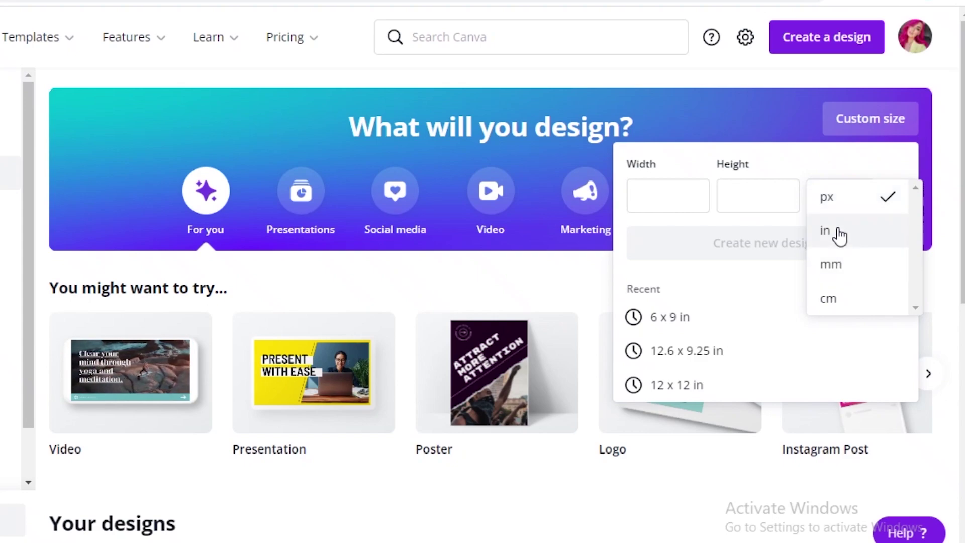
pyautogui.click(842, 211)
pyautogui.click(648, 195)
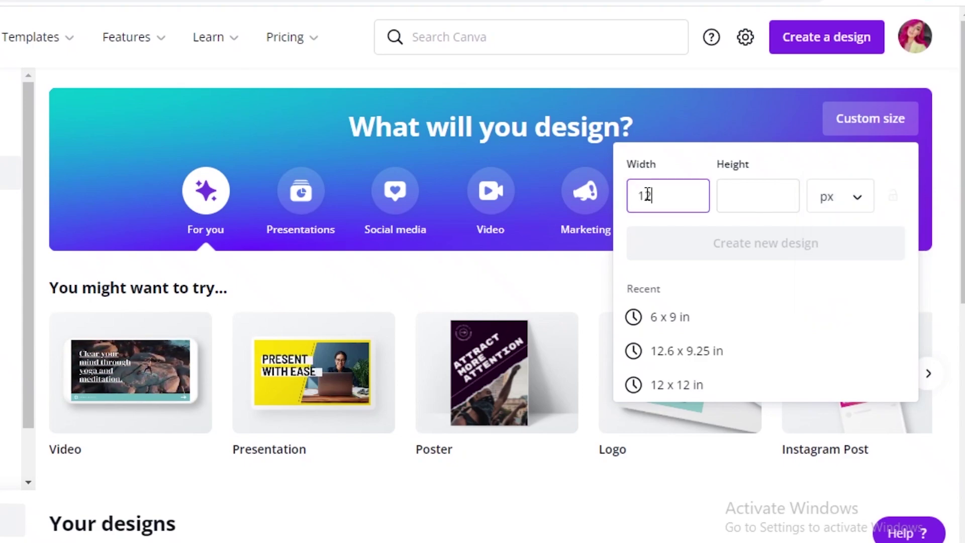
pyautogui.click(783, 203)
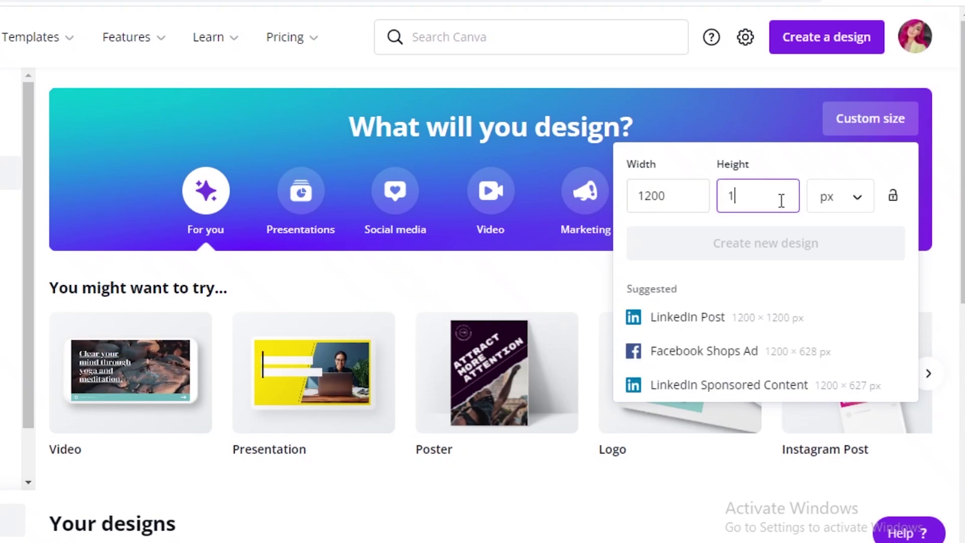
pyautogui.write('10')
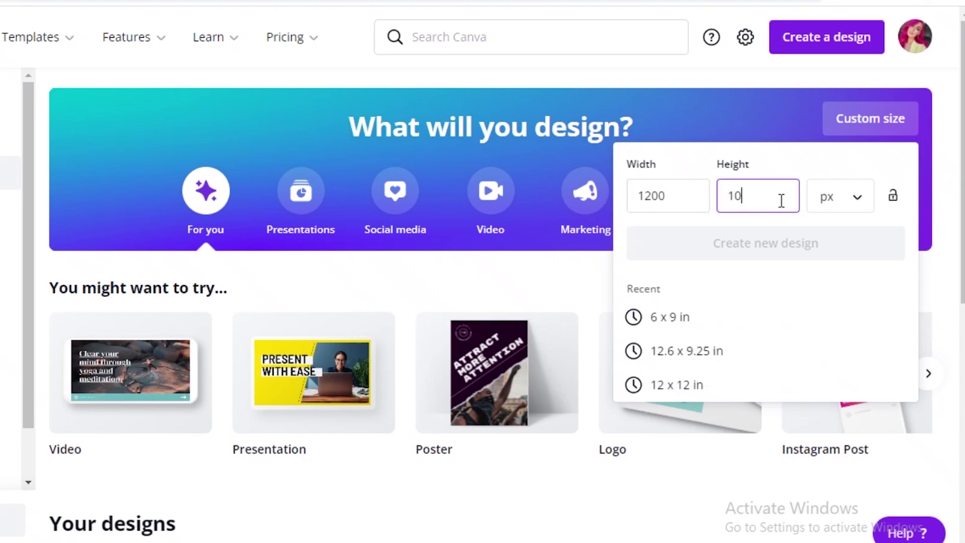
pyautogui.write('80')
pyautogui.click(893, 197)
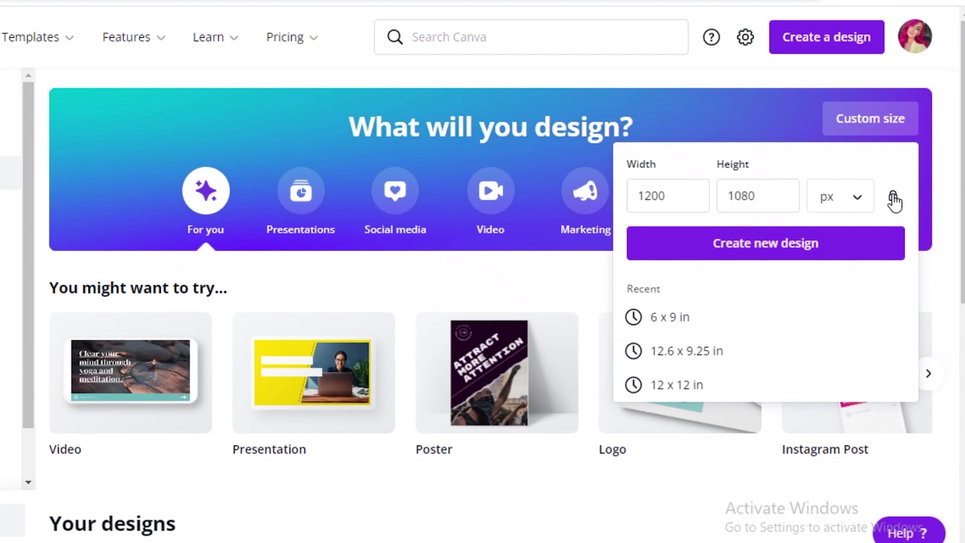
pyautogui.click(893, 197)
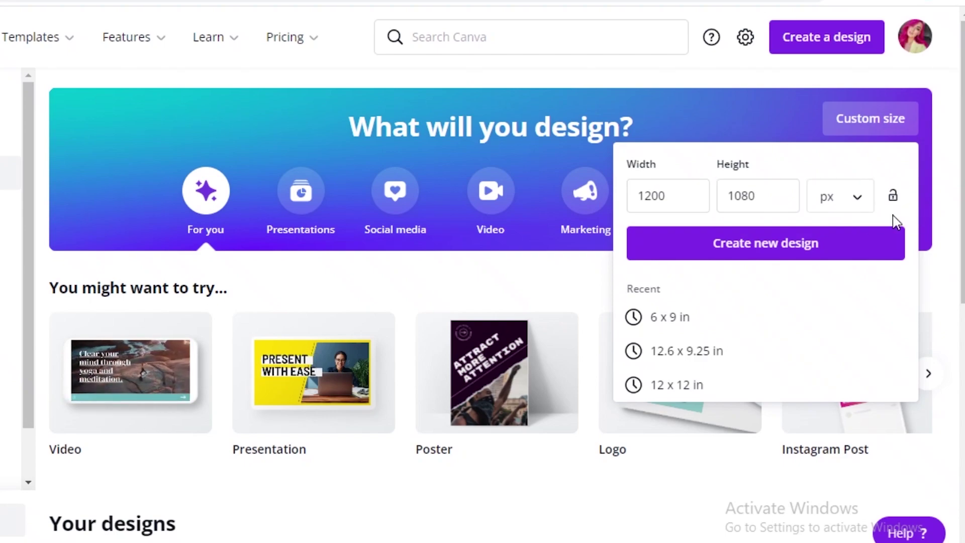
pyautogui.click(729, 254)
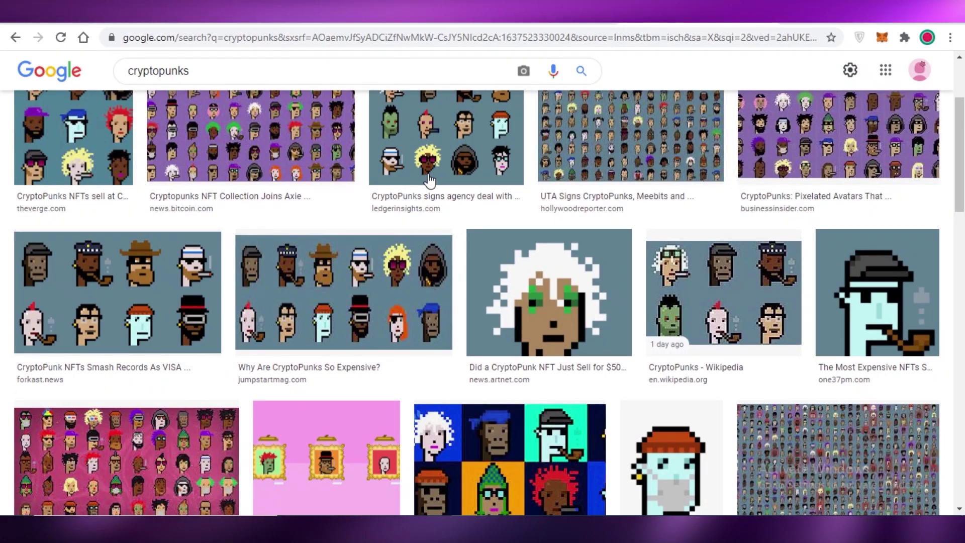
# Switch to the Google Images results for cryptopunks and preview three images of multi-character collections.
pyautogui.click(255, 258)
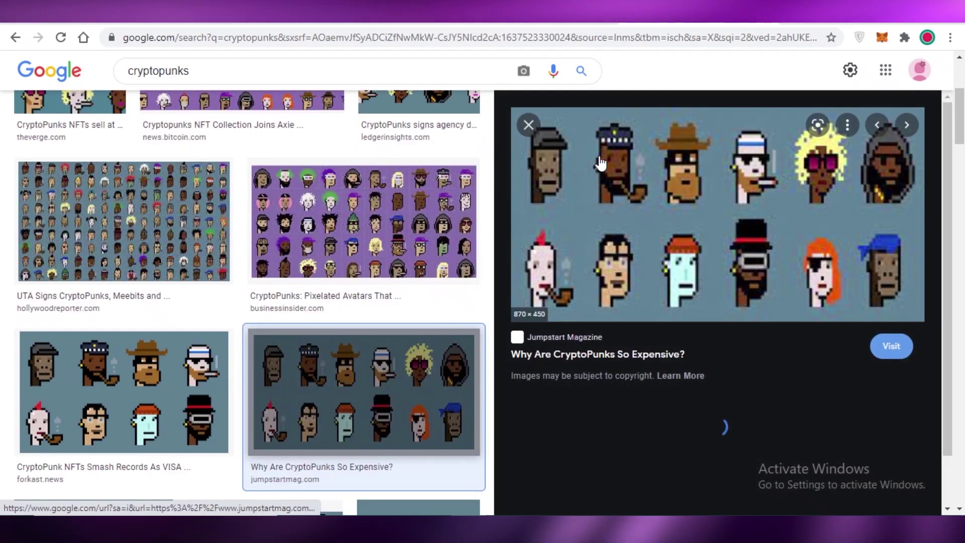
pyautogui.click(132, 225)
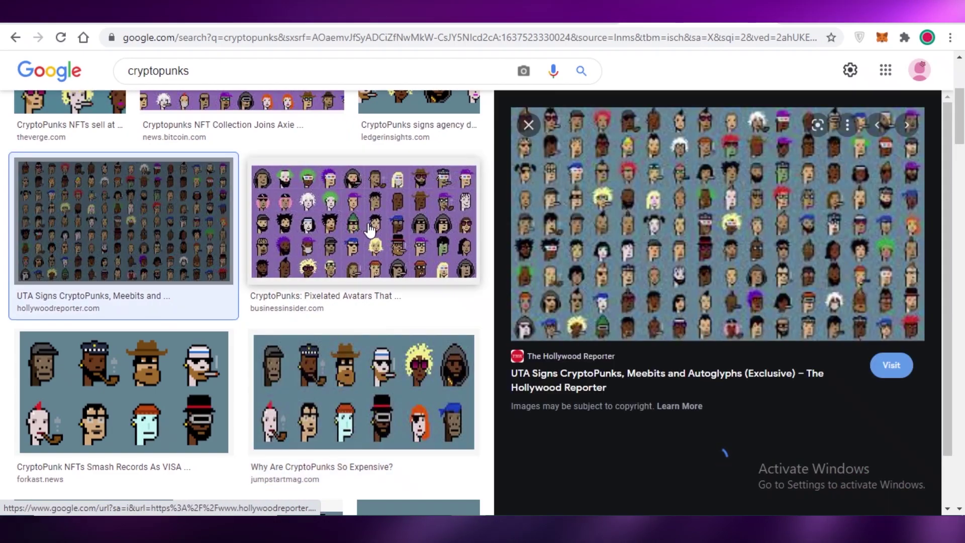
pyautogui.click(377, 226)
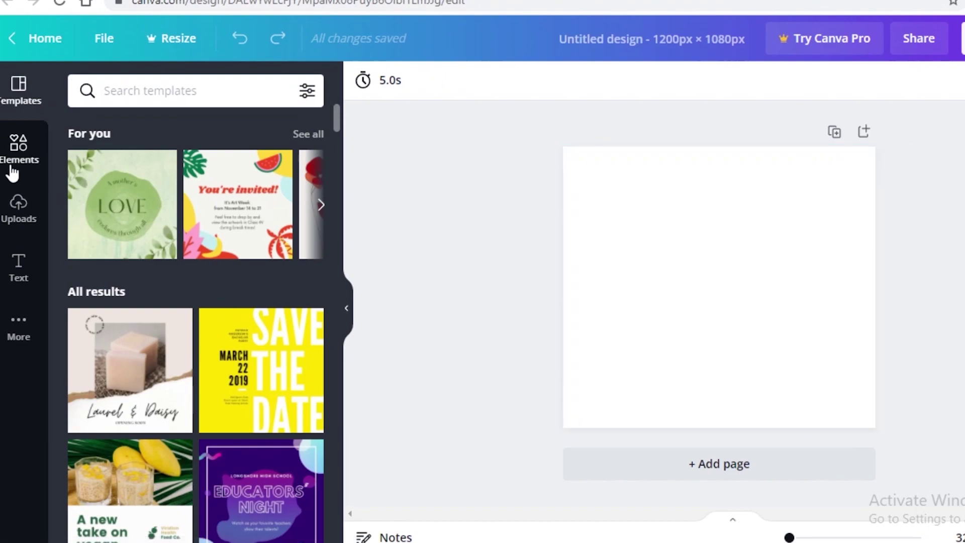
# Return to the blank Canva design and search the elements library for "grid".
pyautogui.click(17, 154)
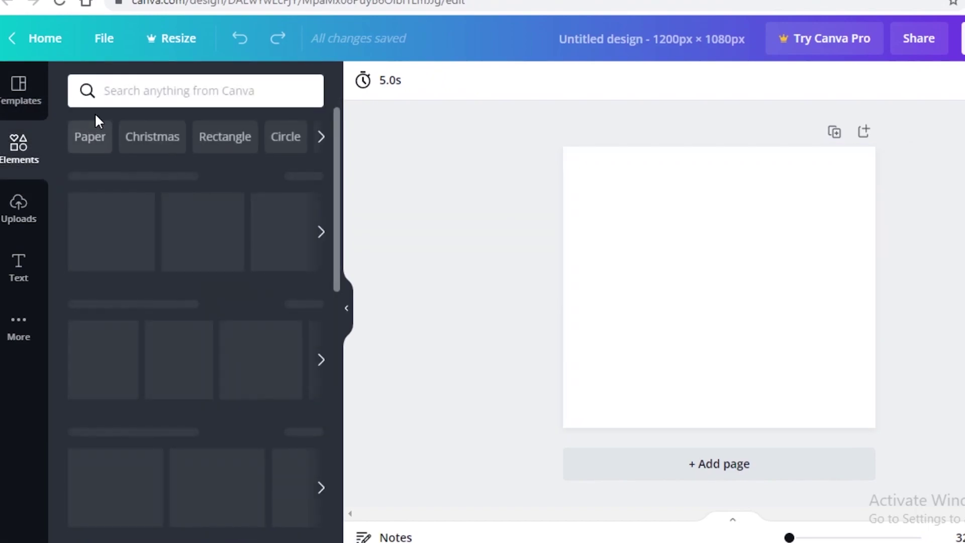
pyautogui.moveTo(789, 537); pyautogui.dragTo(794, 538)
pyautogui.scroll(1, 718, 296)
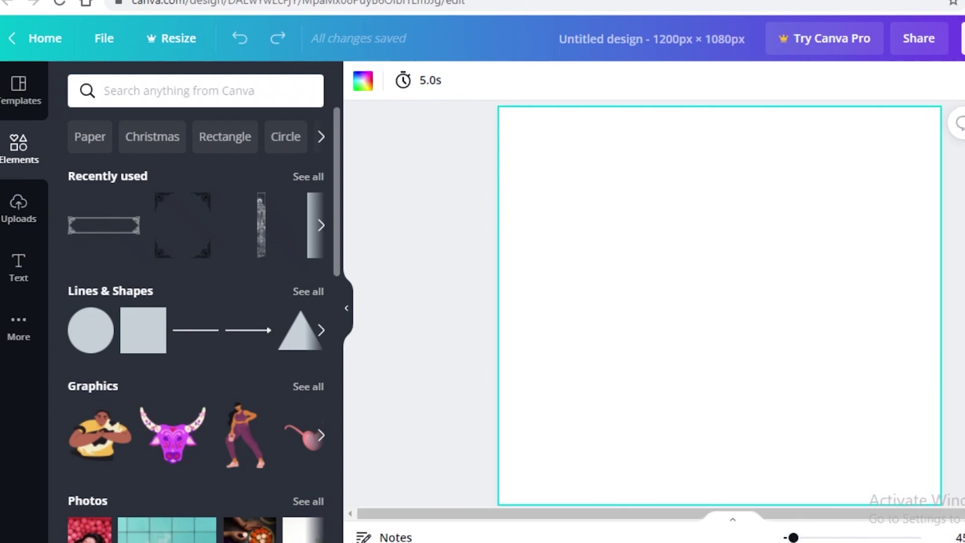
pyautogui.press('Escape')
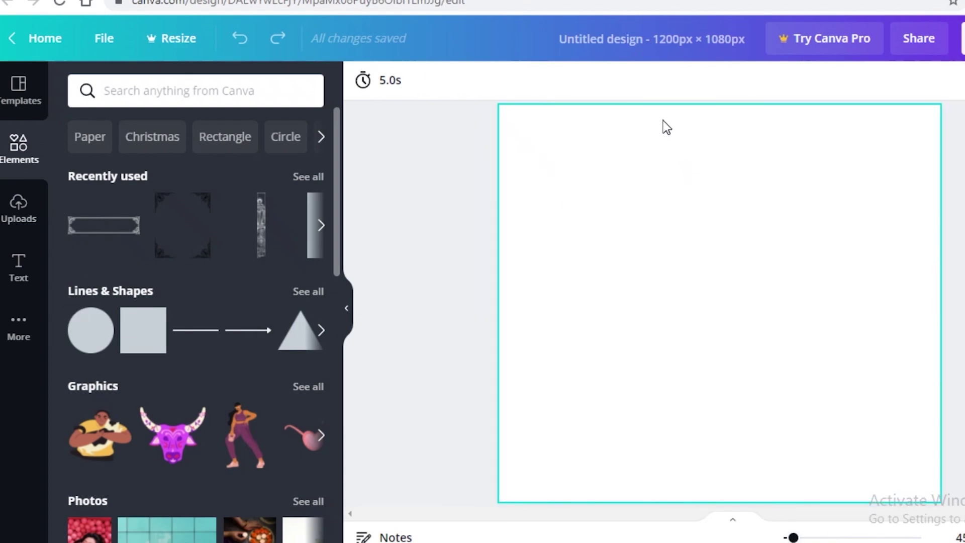
pyautogui.click(187, 89)
pyautogui.write('grid')
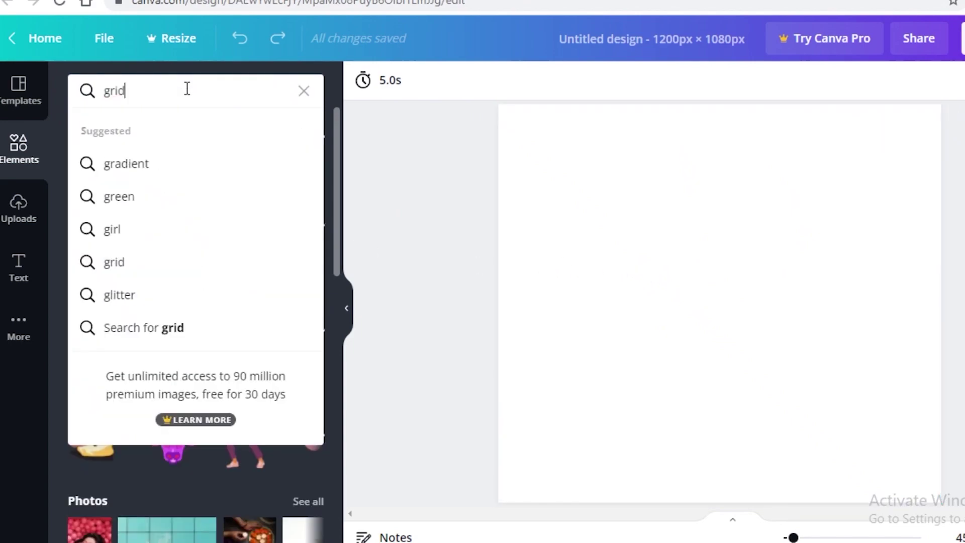
pyautogui.press('Return')
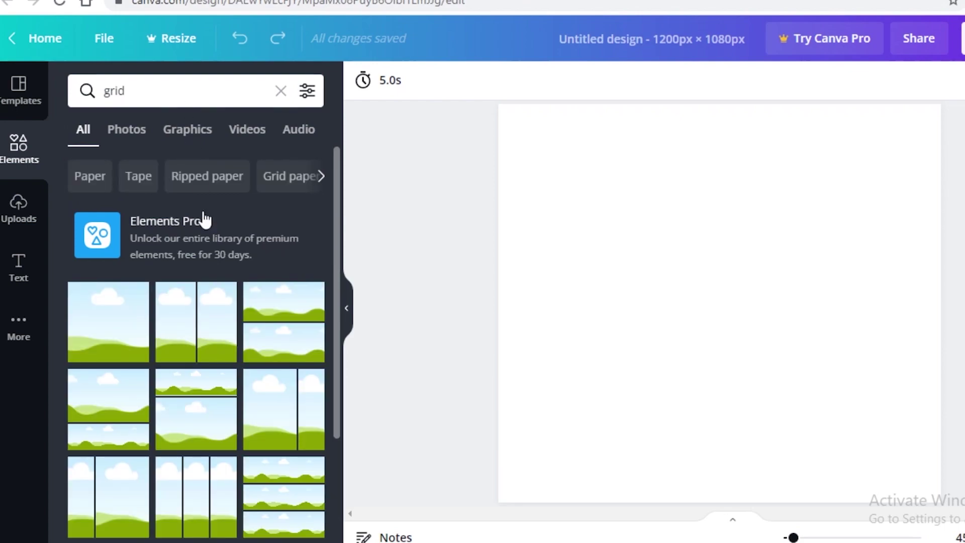
# Fill the page with an even grid of three rows and three columns and select its top middle cell.
pyautogui.scroll(-10, 209, 371)
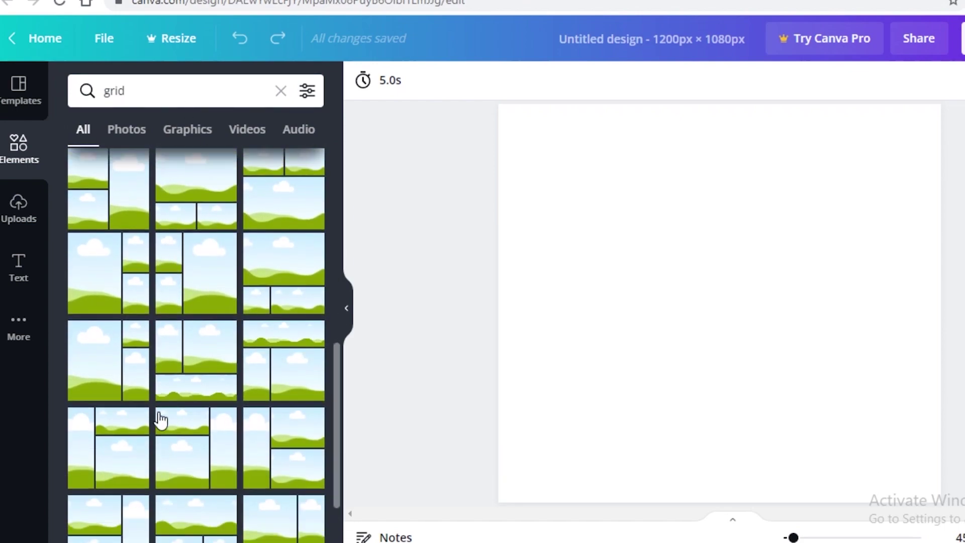
pyautogui.scroll(-5, 159, 420)
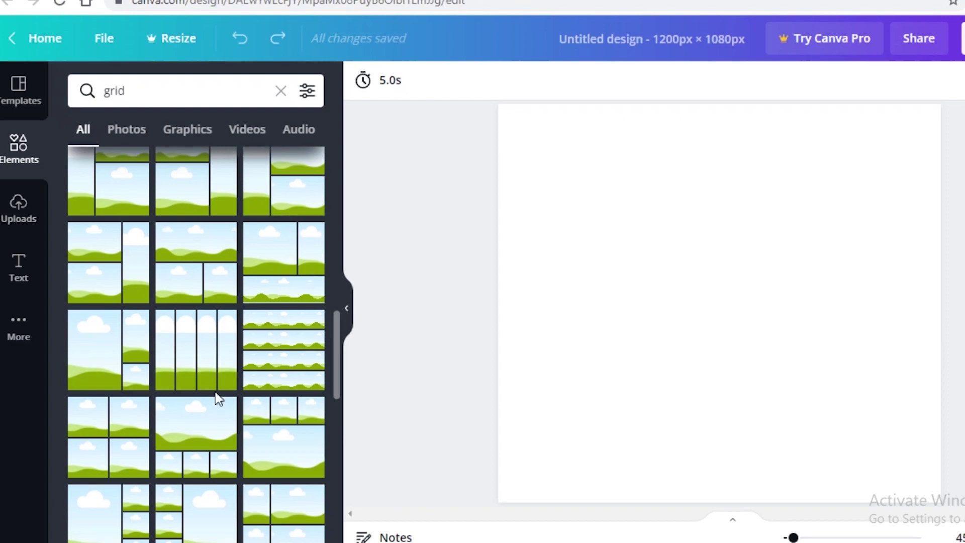
pyautogui.scroll(-6, 230, 356)
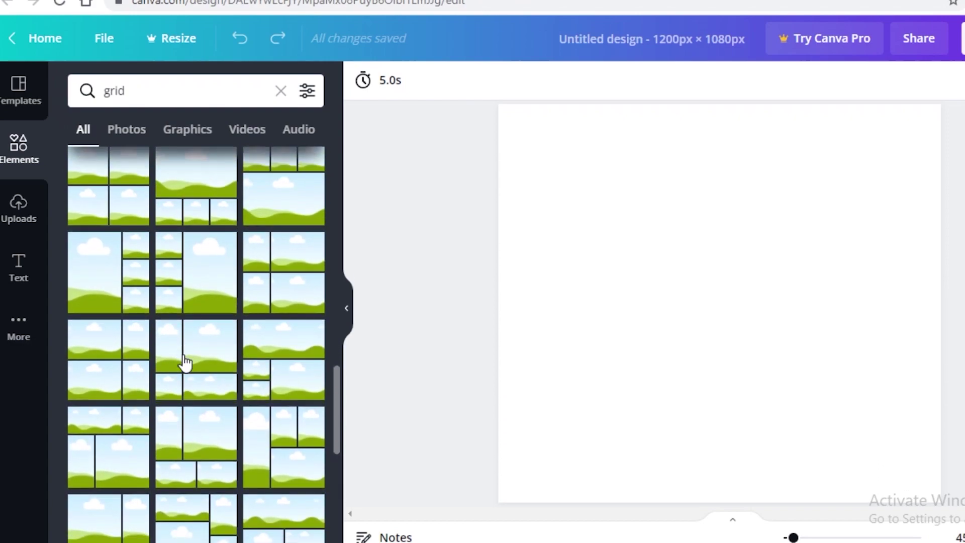
pyautogui.scroll(-5, 185, 362)
pyautogui.scroll(-5, 179, 427)
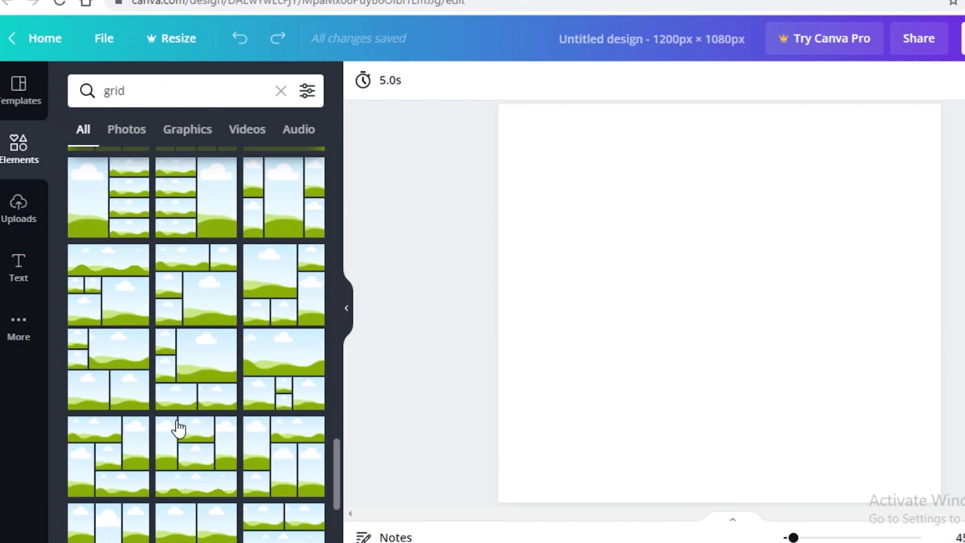
pyautogui.scroll(-3, 221, 443)
pyautogui.scroll(-2, 168, 379)
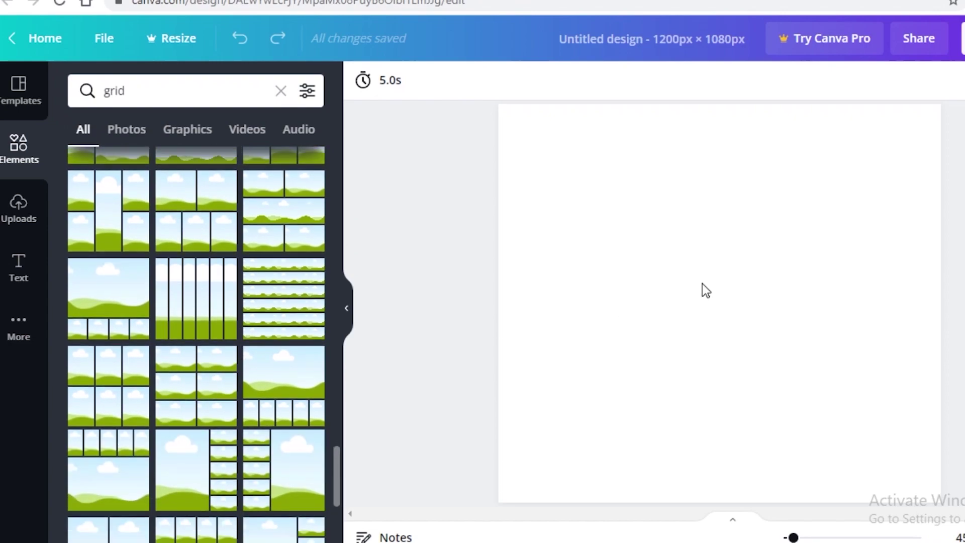
pyautogui.scroll(-2, 552, 331)
pyautogui.scroll(2, 724, 282)
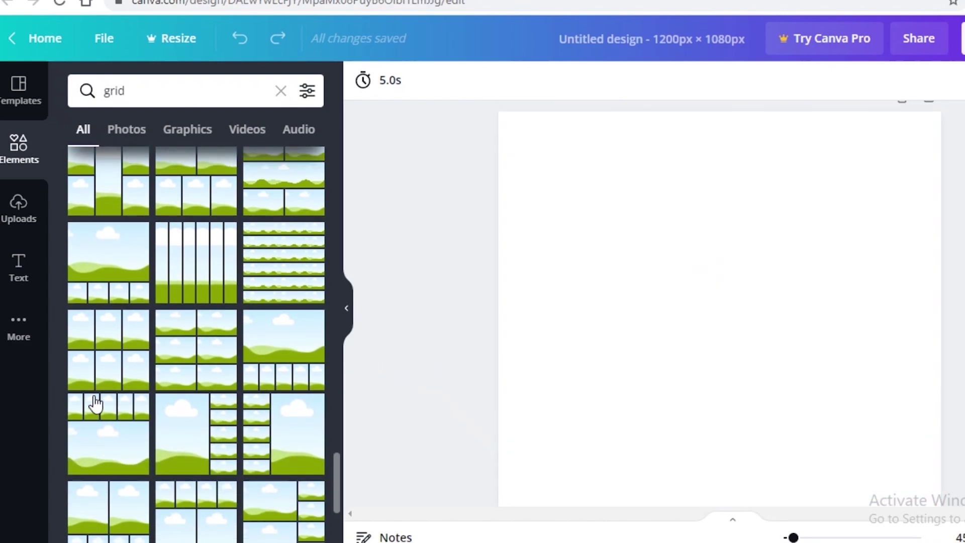
pyautogui.scroll(-5, 95, 401)
pyautogui.scroll(-10, 117, 399)
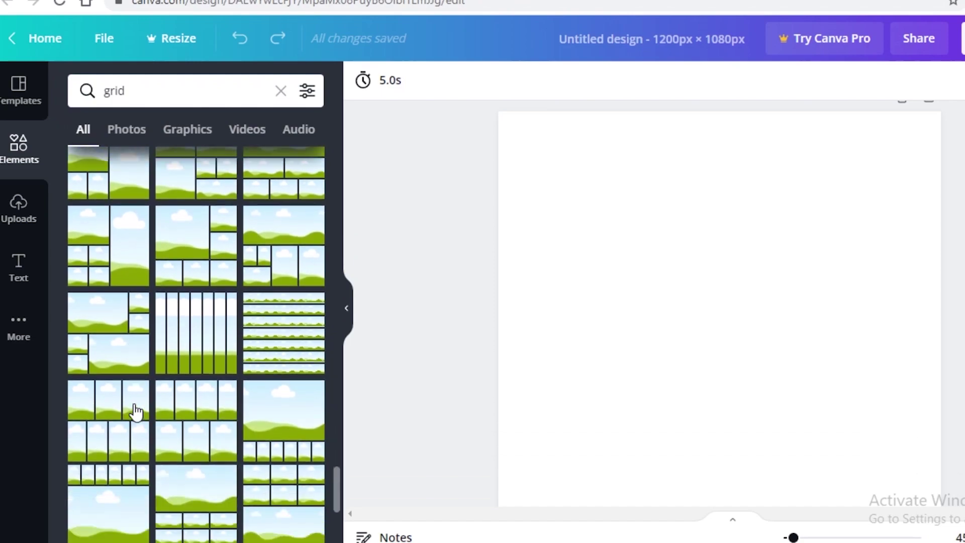
pyautogui.scroll(-5, 129, 387)
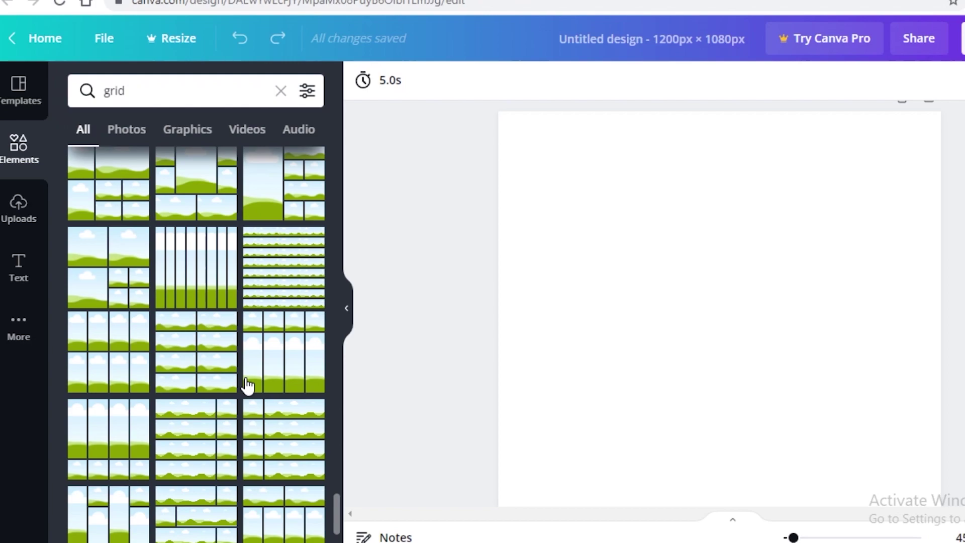
pyautogui.scroll(-8, 248, 386)
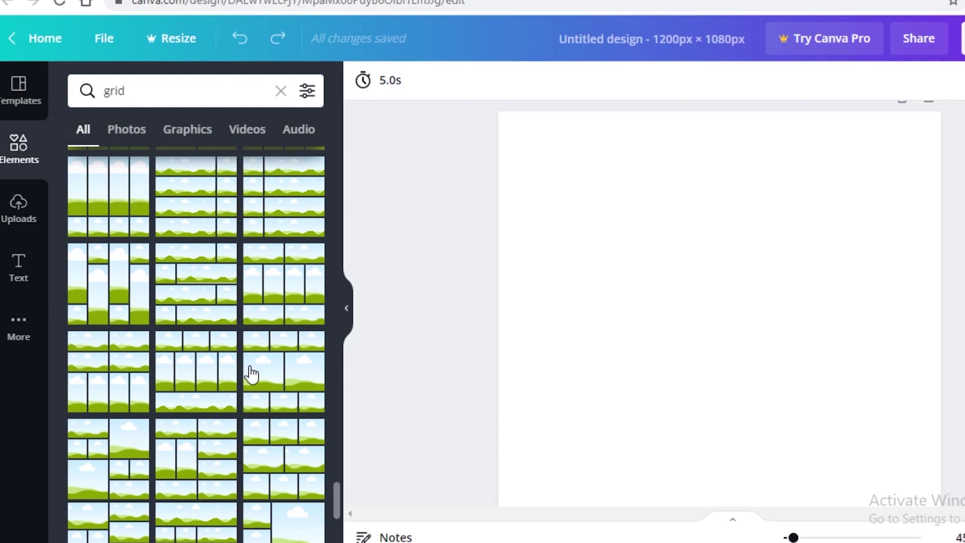
pyautogui.scroll(-10, 252, 374)
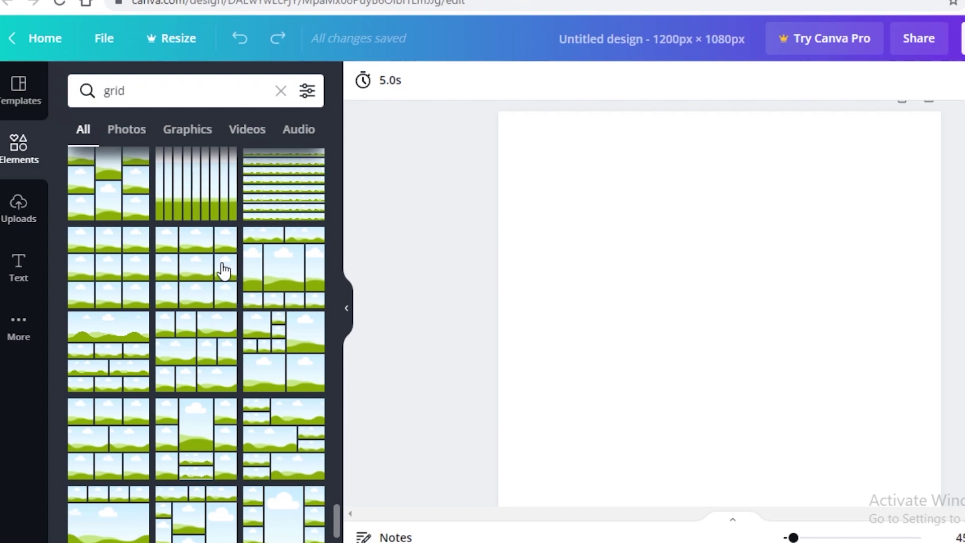
pyautogui.click(99, 265)
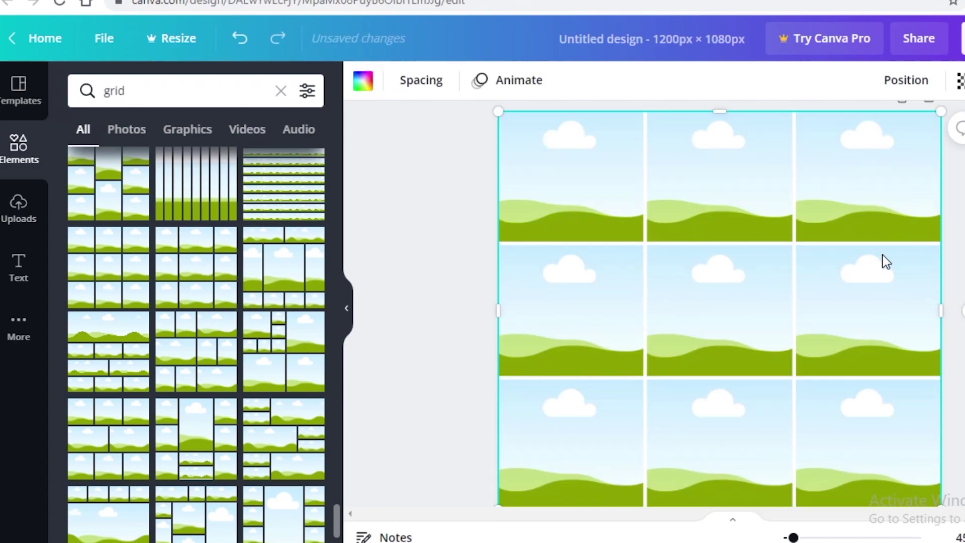
pyautogui.click(953, 243)
pyautogui.click(822, 183)
pyautogui.click(668, 172)
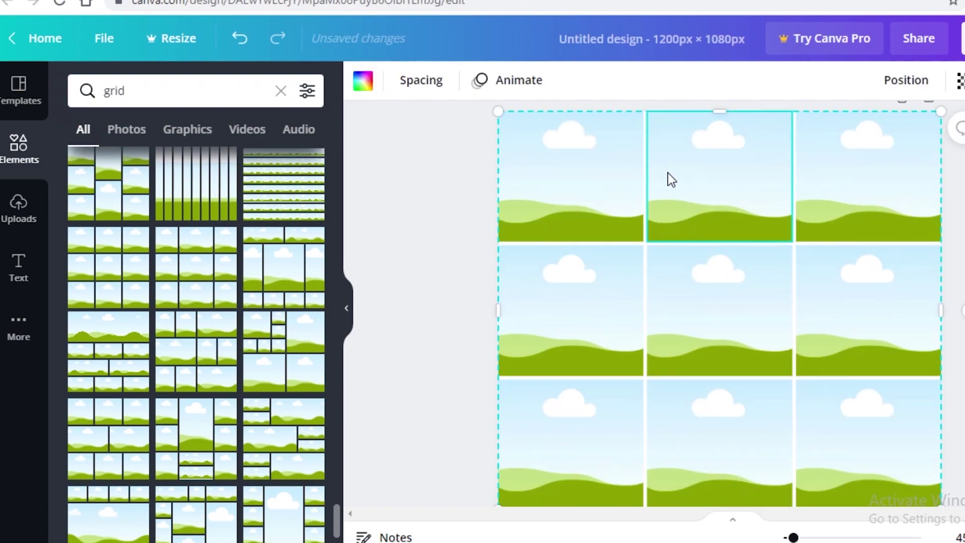
# Delete the three-by-three grid from the page and add a solid square from the Lines & Shapes collection.
pyautogui.click(583, 176)
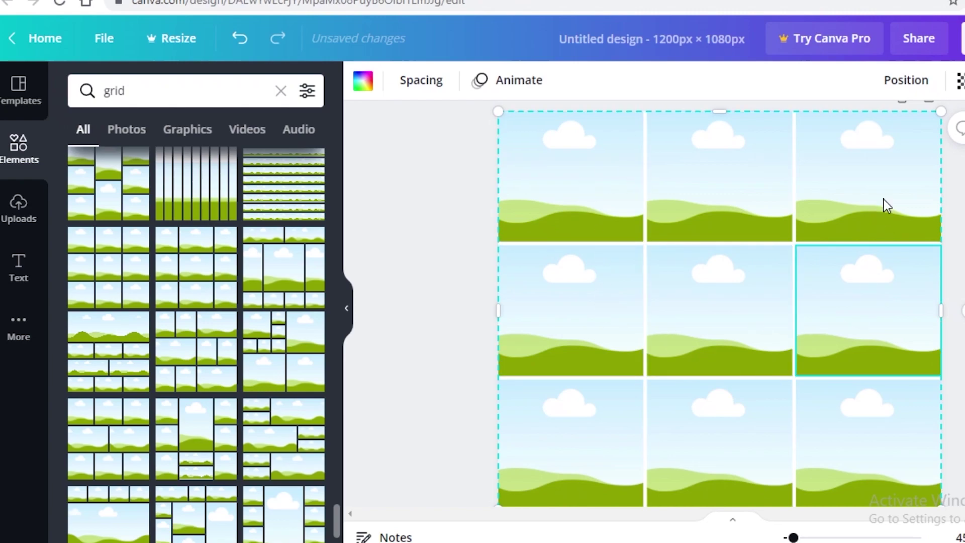
pyautogui.press('Delete')
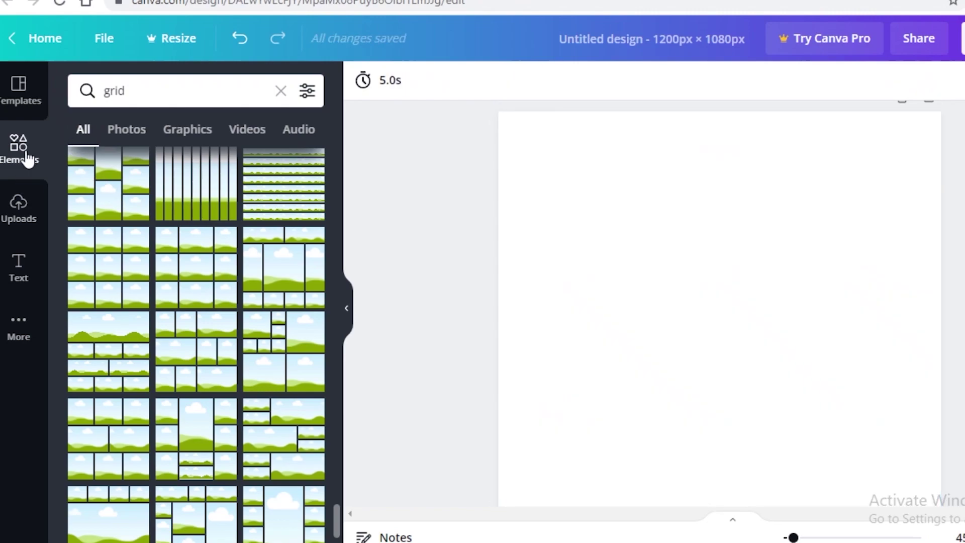
pyautogui.click(27, 152)
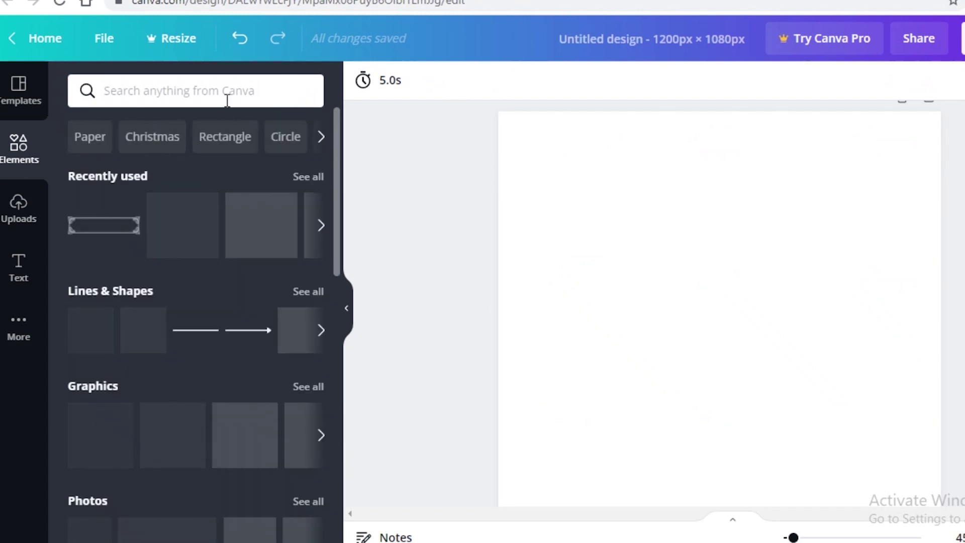
pyautogui.click(137, 294)
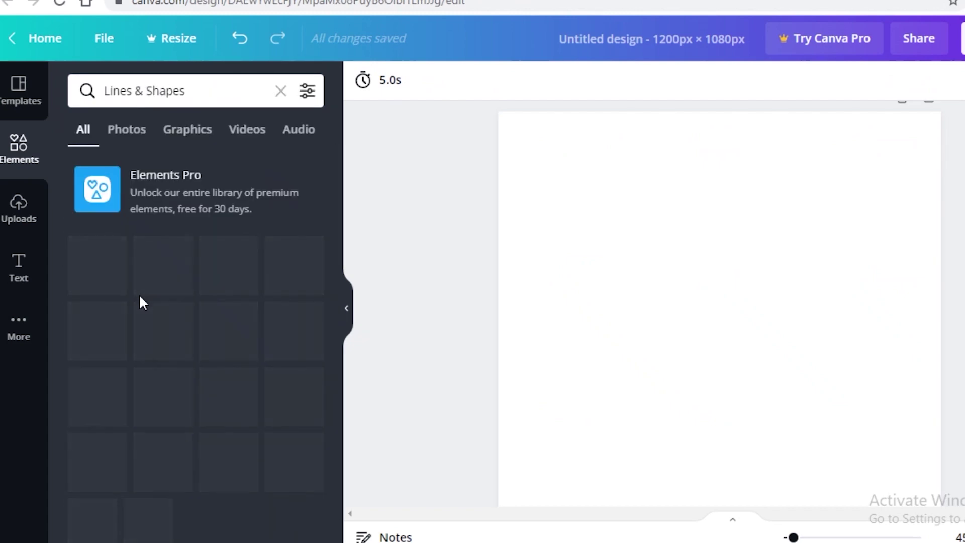
pyautogui.scroll(-2, 290, 490)
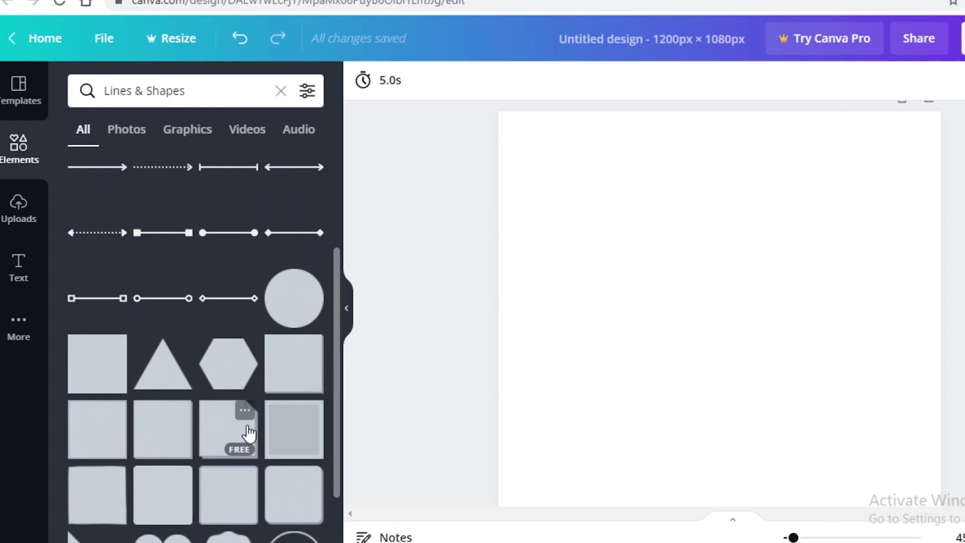
pyautogui.click(78, 366)
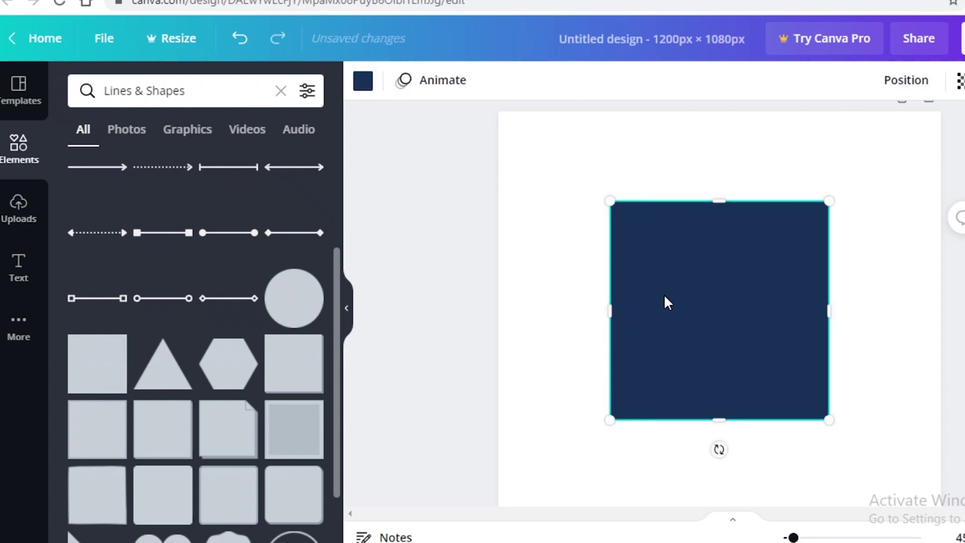
# Shrink the square to a small tile in the page's upper-left corner and recolor it light grey.
pyautogui.moveTo(828, 419); pyautogui.dragTo(510, 128)
pyautogui.press('Escape')
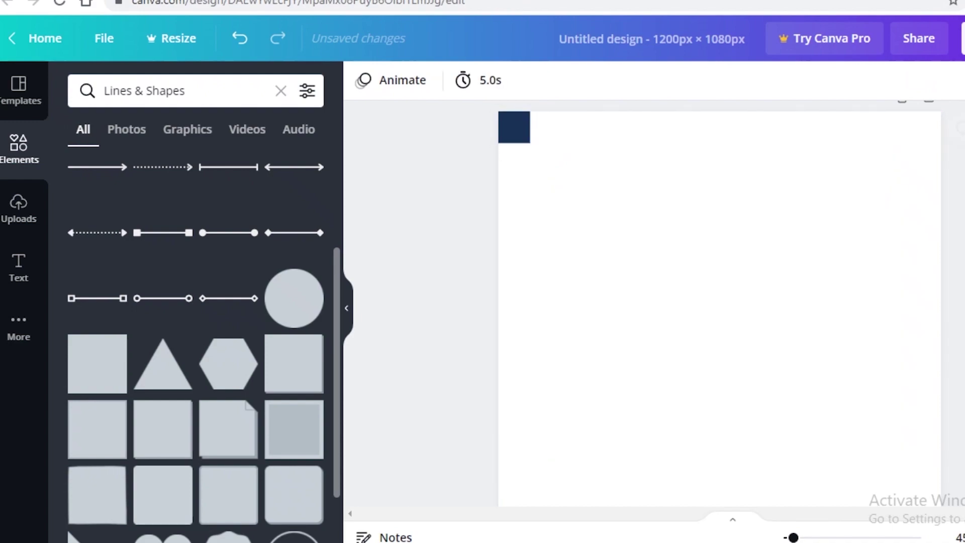
pyautogui.click(544, 126)
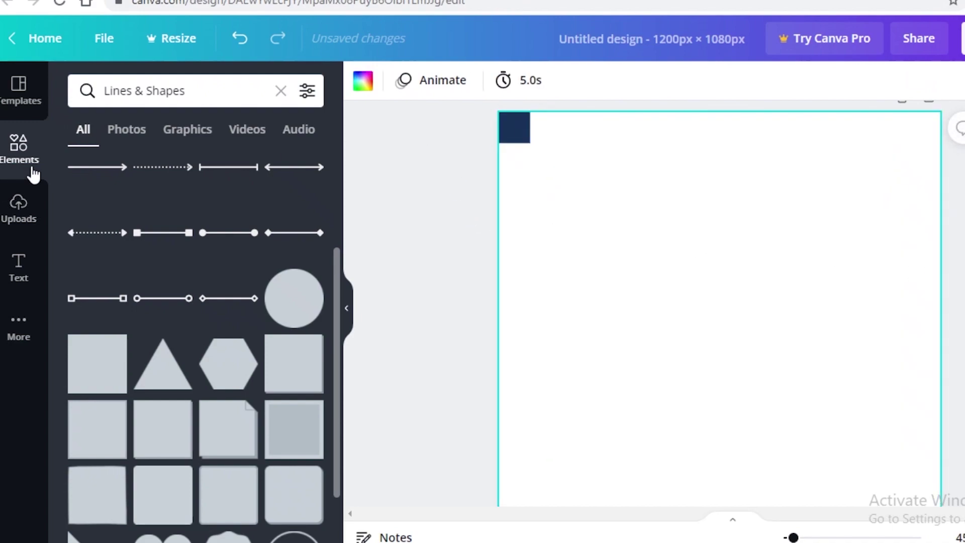
pyautogui.click(518, 140)
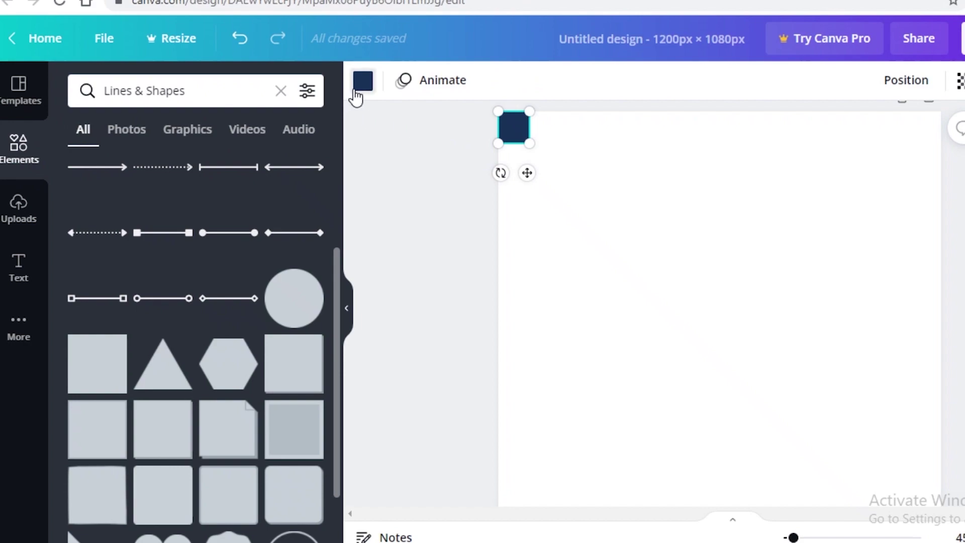
pyautogui.click(363, 82)
pyautogui.click(265, 347)
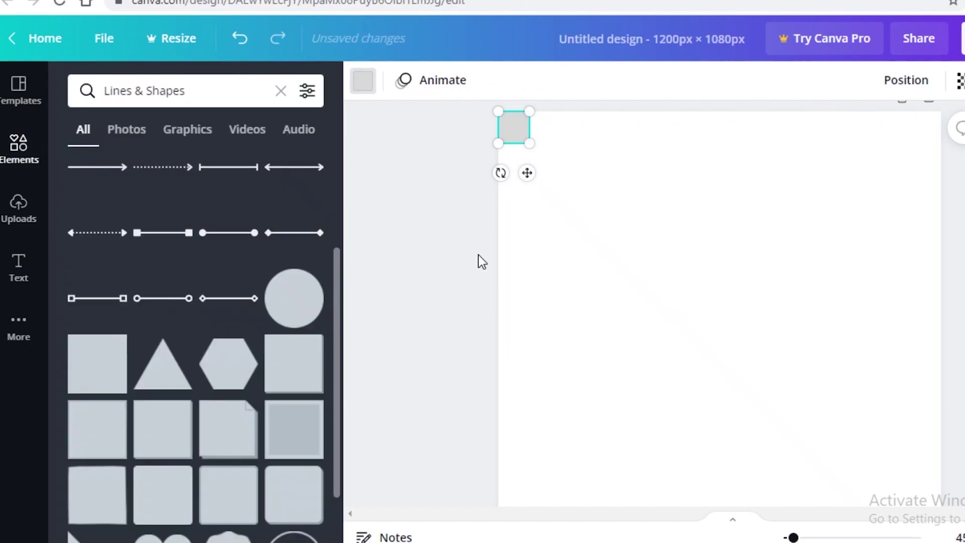
pyautogui.click(538, 184)
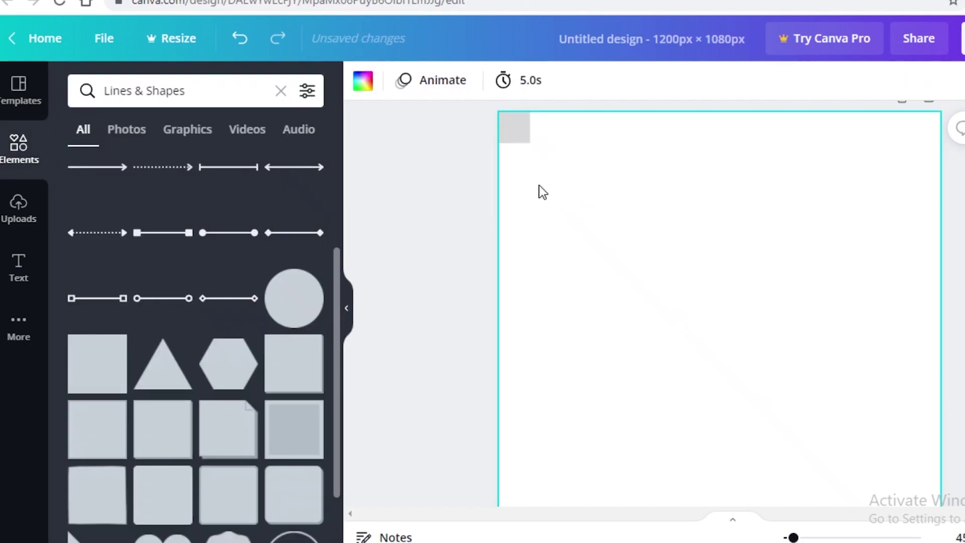
# Duplicate the light grey tile and place the copy diagonally below it so the two corners touch.
pyautogui.click(518, 127)
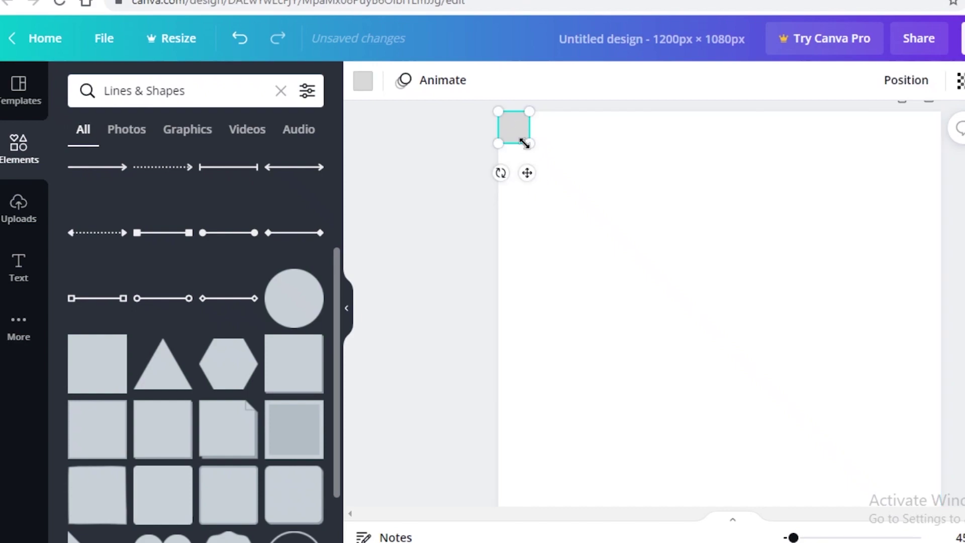
pyautogui.moveTo(523, 147); pyautogui.dragTo(548, 166)
pyautogui.click(530, 172)
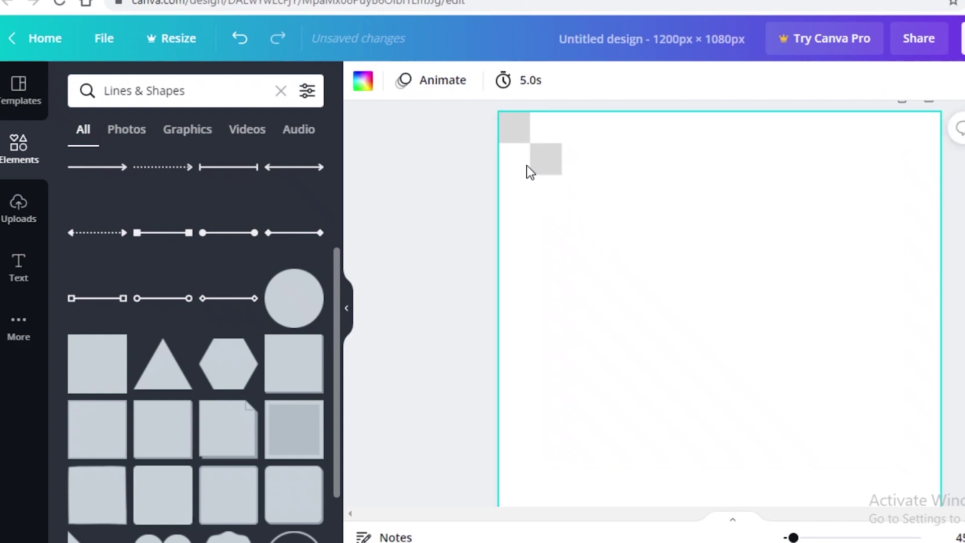
pyautogui.scroll(-2, 726, 324)
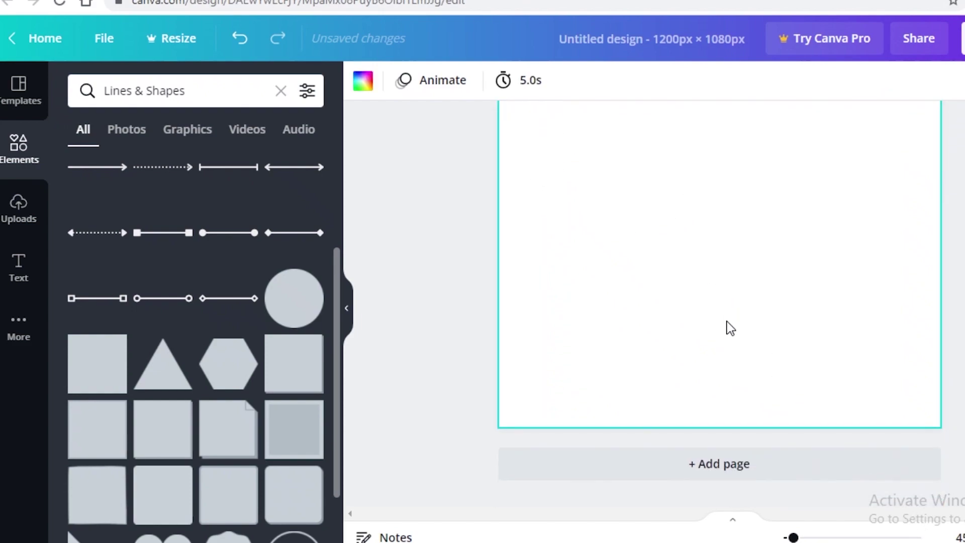
pyautogui.scroll(2, 726, 321)
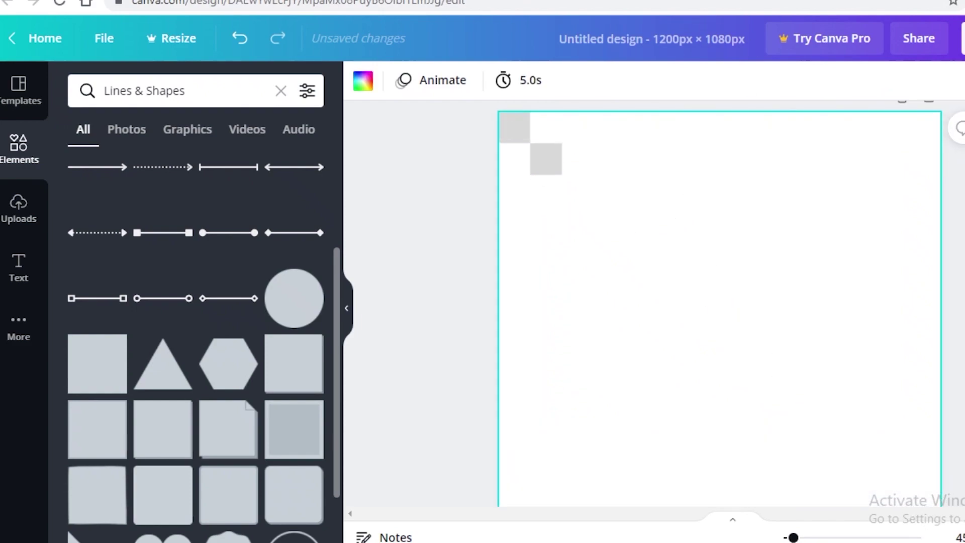
# Examine the cryptopunks and grid image results in Google as references, returning to the Canva design.
pyautogui.hotkey('ctrl', 'Tab')
pyautogui.hotkey('ctrl', 'shift', 'Tab')
pyautogui.click(543, 160)
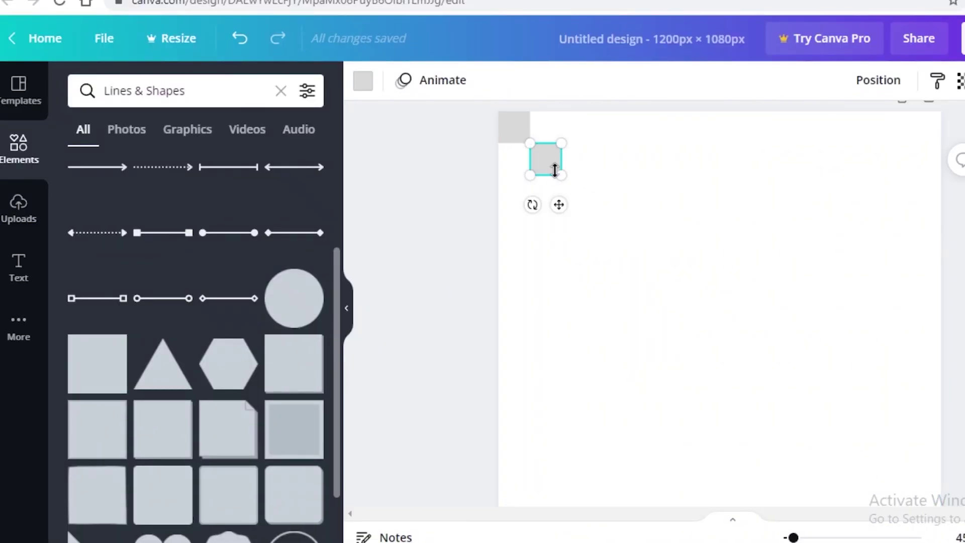
pyautogui.hotkey('ctrl', 'Tab')
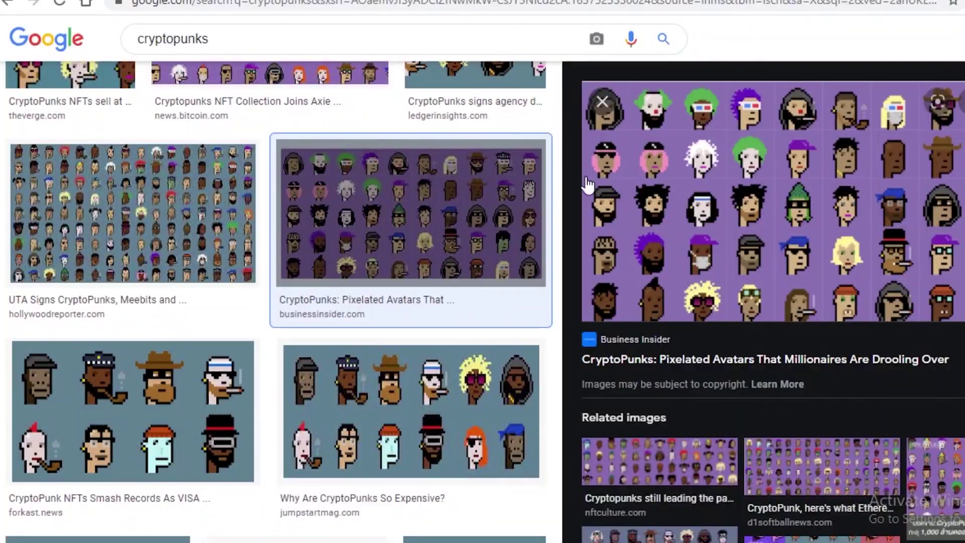
pyautogui.hotkey('ctrl', 'shift', 'Tab')
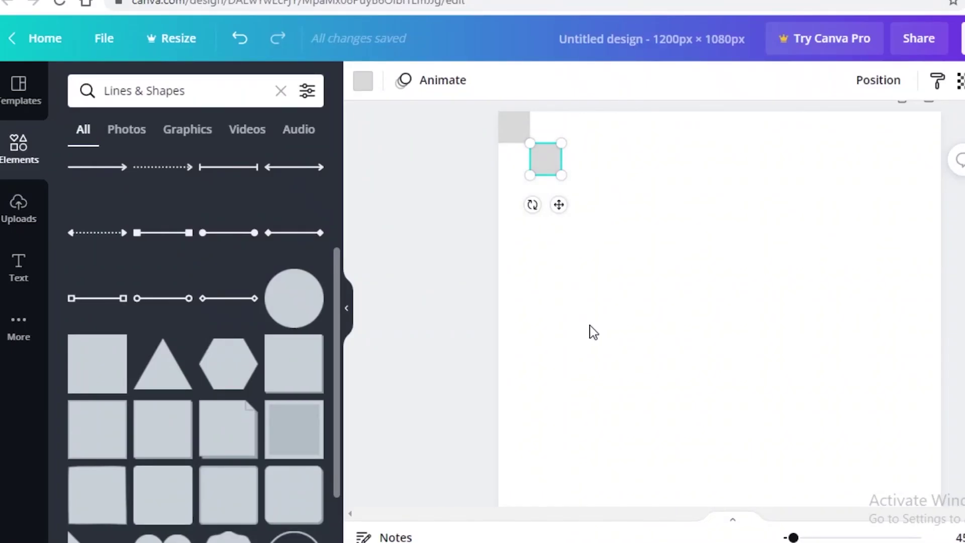
pyautogui.hotkey('ctrl', 'Tab')
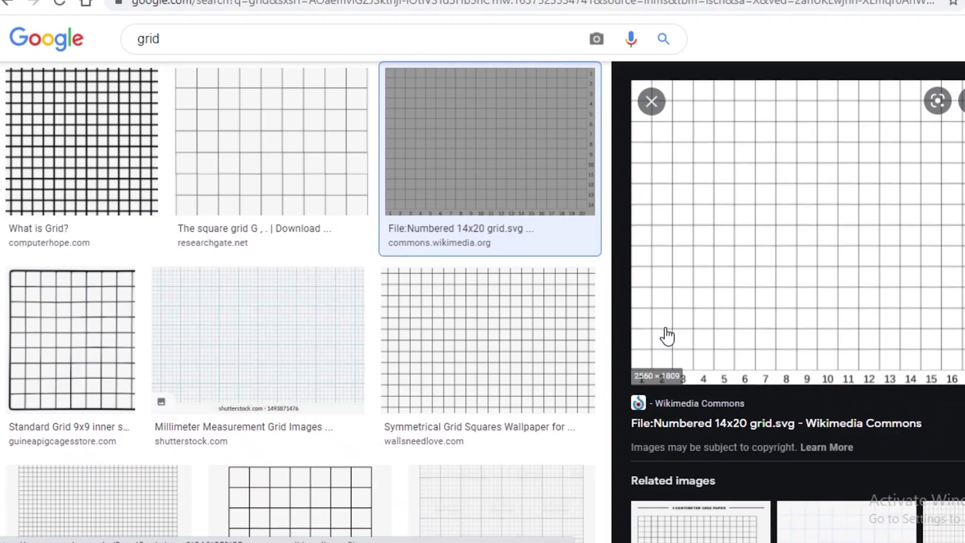
pyautogui.scroll(-5, 665, 337)
pyautogui.hotkey('ctrl', 'shift', 'Tab')
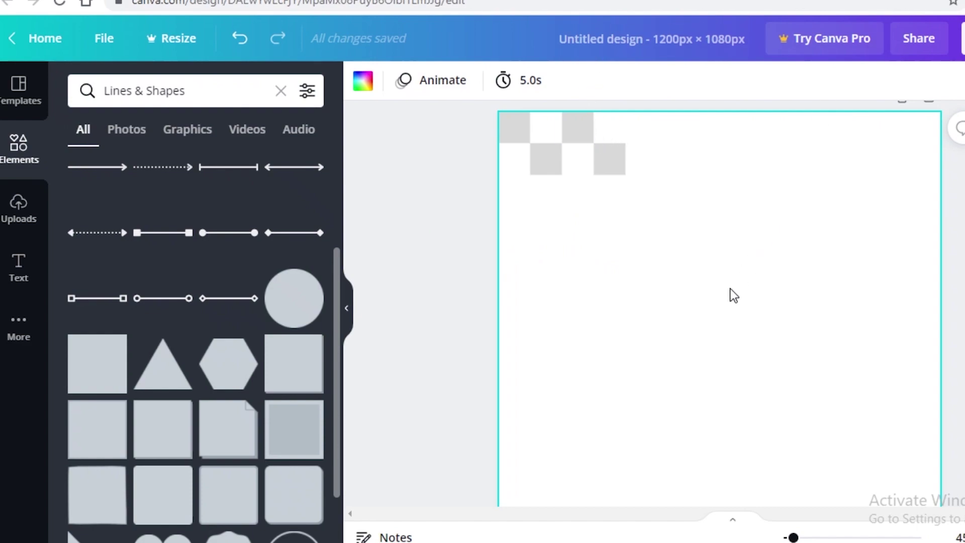
# Duplicate the grey tiles in alternating positions across the page's full width to complete a two-row checkerboard.
pyautogui.click(599, 168)
pyautogui.click(613, 302)
pyautogui.click(621, 169)
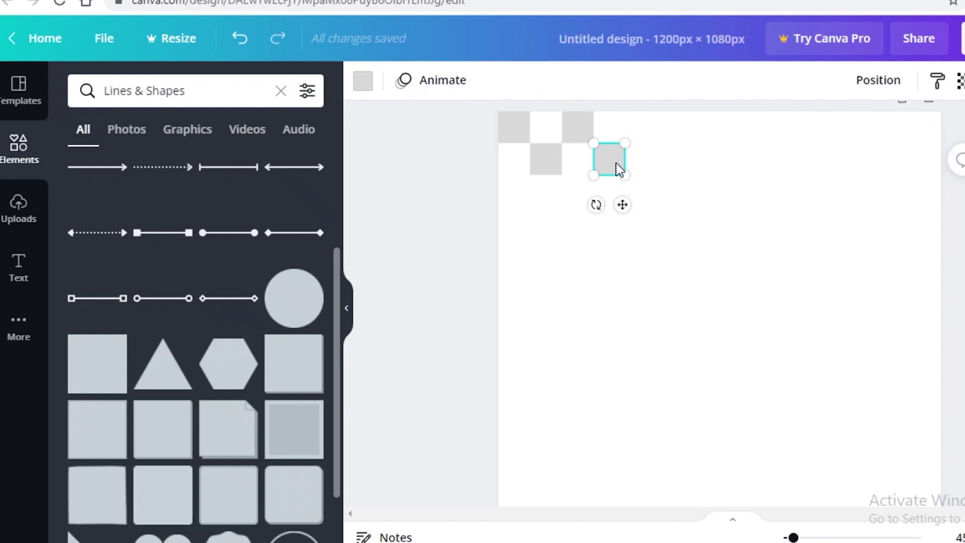
pyautogui.hotkey('ctrl', 'd')
pyautogui.moveTo(630, 159); pyautogui.dragTo(706, 129)
pyautogui.hotkey('ctrl', 'd')
pyautogui.hotkey('ctrl', 'd')
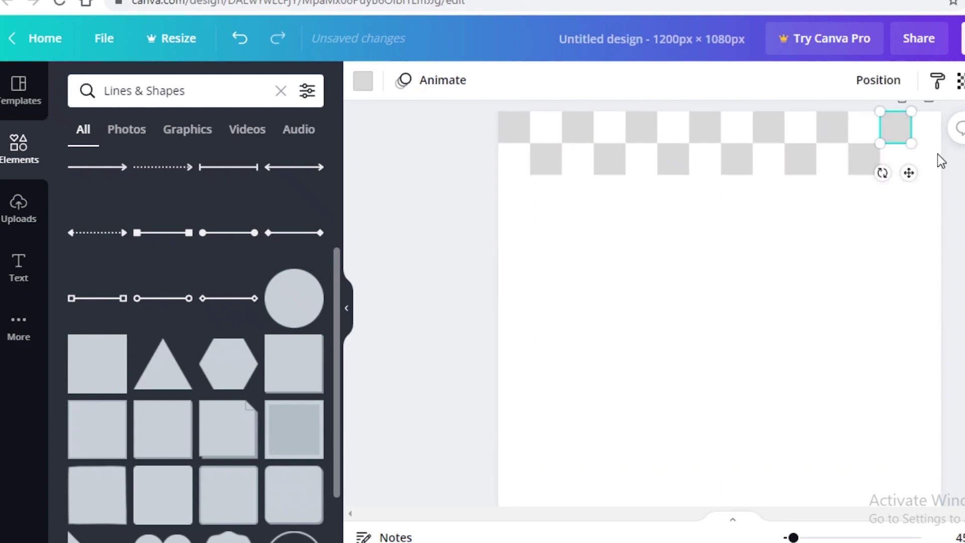
pyautogui.moveTo(899, 128); pyautogui.dragTo(929, 152)
pyautogui.moveTo(940, 162); pyautogui.dragTo(926, 157)
pyautogui.click(427, 202)
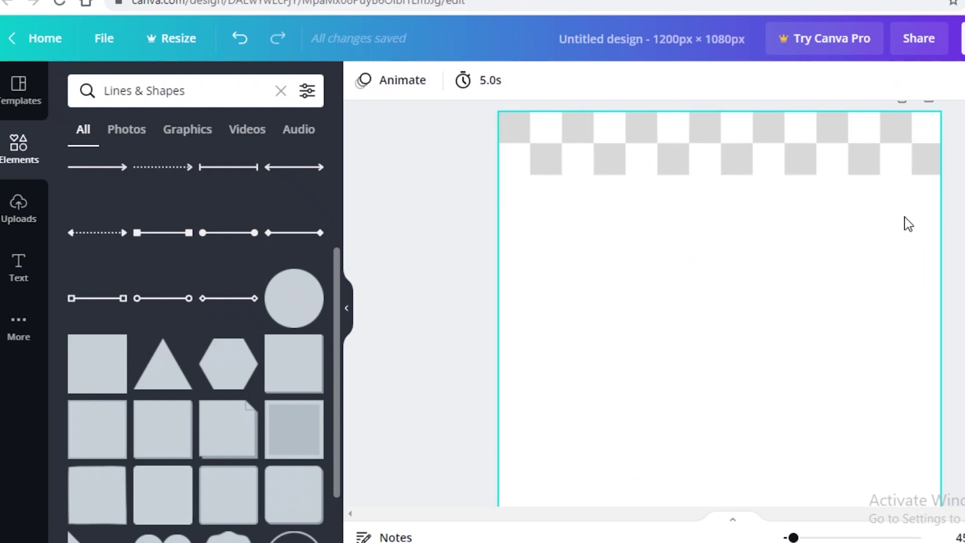
pyautogui.moveTo(933, 191); pyautogui.dragTo(726, 227)
pyautogui.click(697, 311)
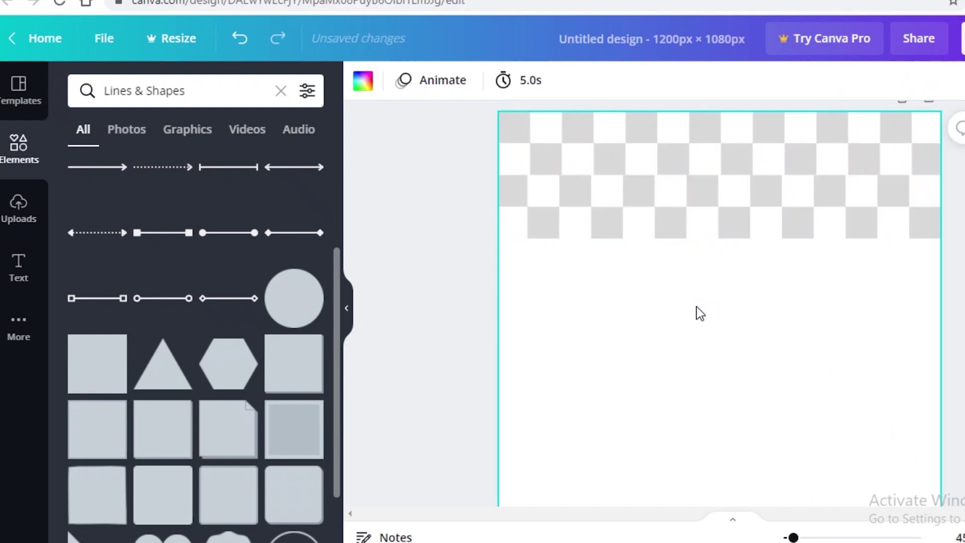
pyautogui.moveTo(924, 254); pyautogui.dragTo(896, 237)
pyautogui.click(240, 38)
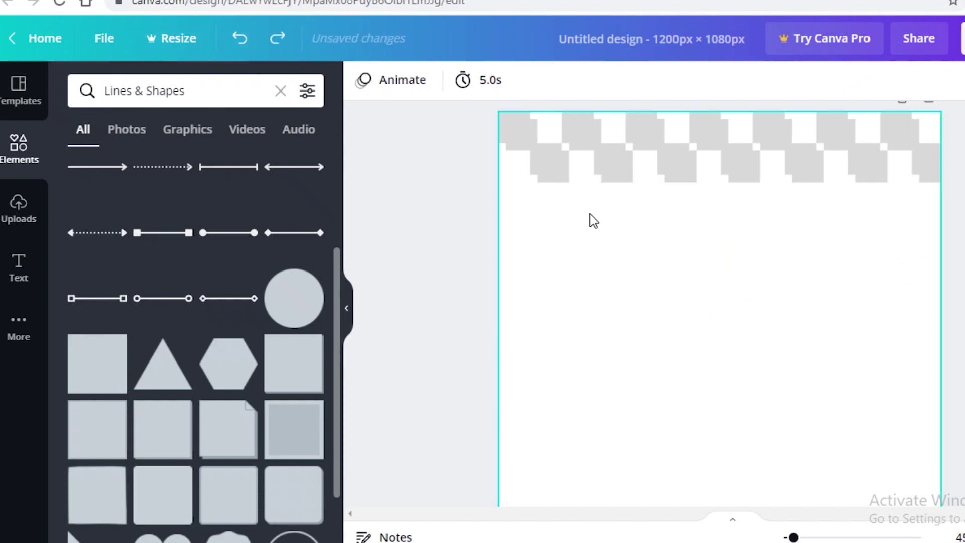
pyautogui.click(240, 38)
# Paste a copy of the two checkerboard rows and align it directly beneath them to form four rows.
pyautogui.hotkey('ctrl', 'v')
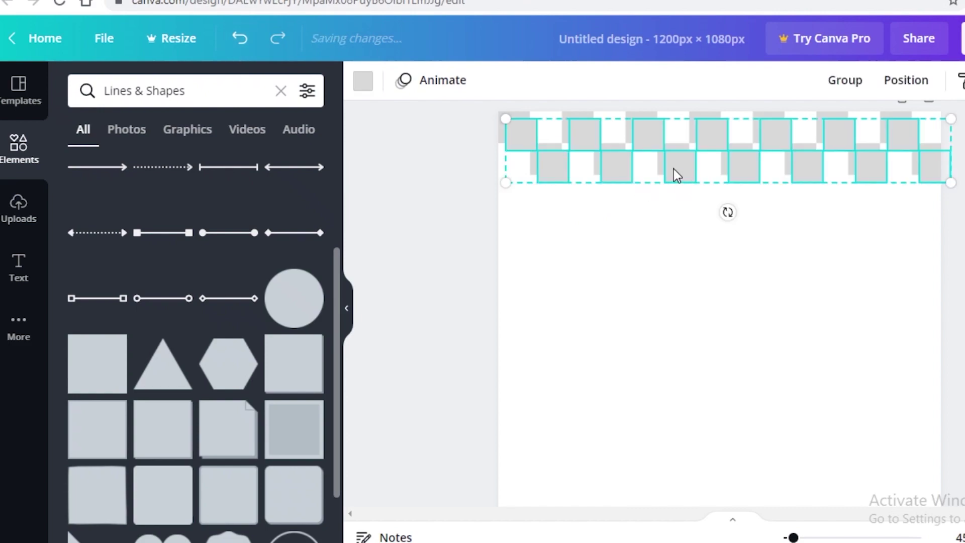
pyautogui.moveTo(676, 177); pyautogui.dragTo(667, 226)
pyautogui.click(608, 292)
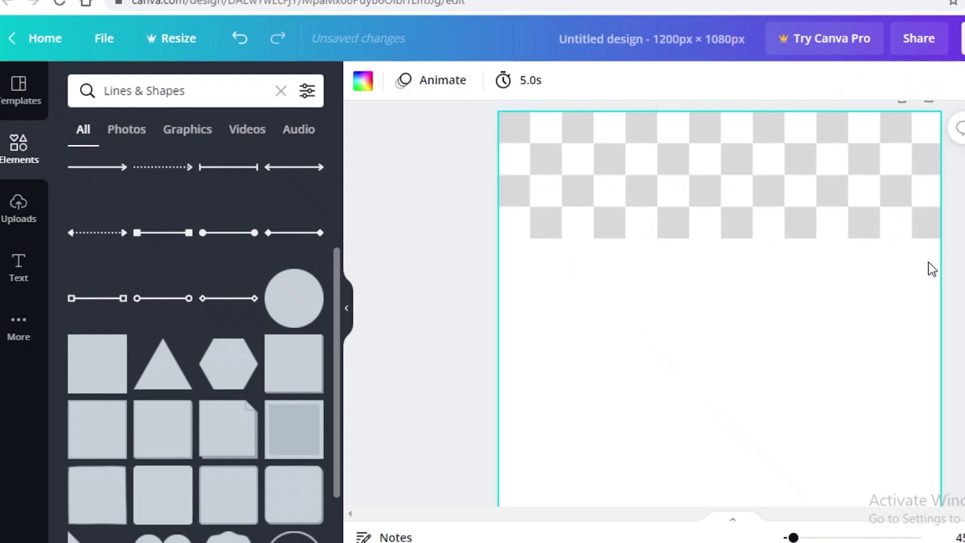
# Duplicate all four checkerboard rows and align the copy directly beneath them to form eight rows.
pyautogui.moveTo(928, 261); pyautogui.dragTo(467, 137)
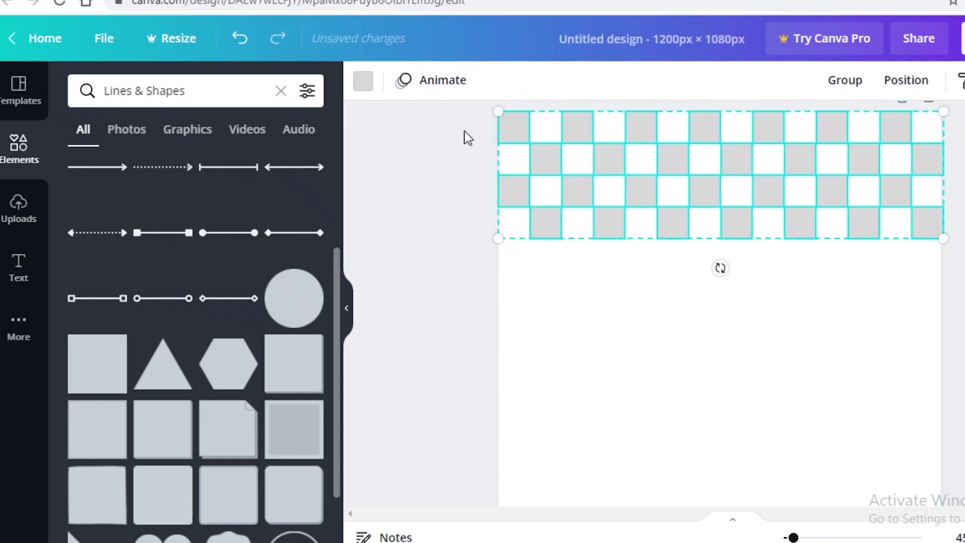
pyautogui.hotkey('ctrl', 'd')
pyautogui.moveTo(749, 240); pyautogui.dragTo(746, 351)
pyautogui.click(705, 405)
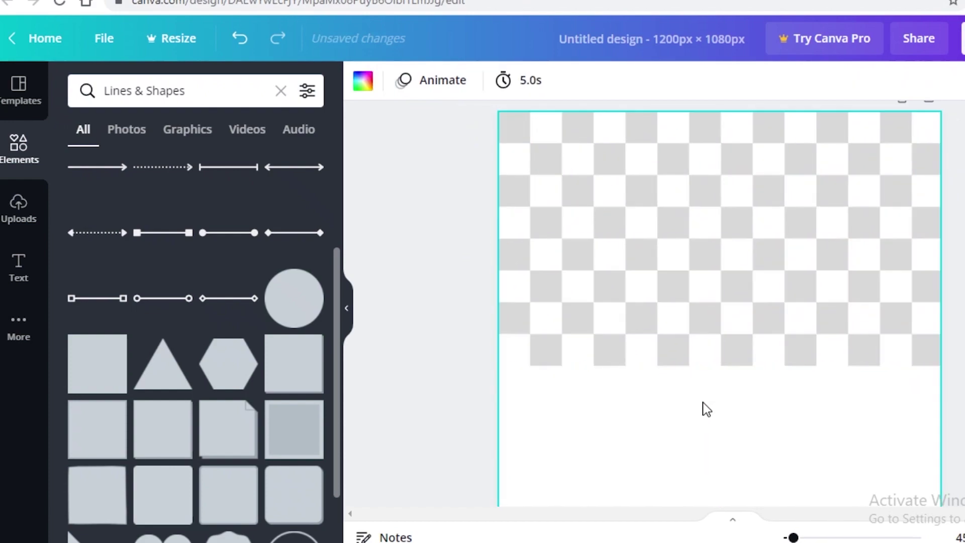
# Duplicate all eight checkerboard rows and align the copy beneath them so the pattern fills the page.
pyautogui.moveTo(913, 249); pyautogui.dragTo(455, 125)
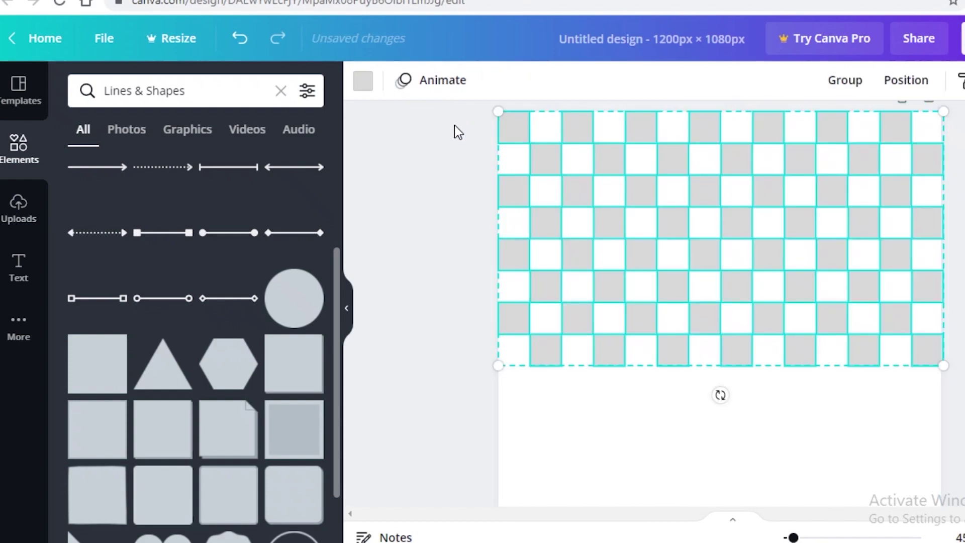
pyautogui.hotkey('ctrl', 'd')
pyautogui.scroll(-2, 959, 297)
pyautogui.scroll(2, 961, 305)
pyautogui.scroll(-2, 942, 372)
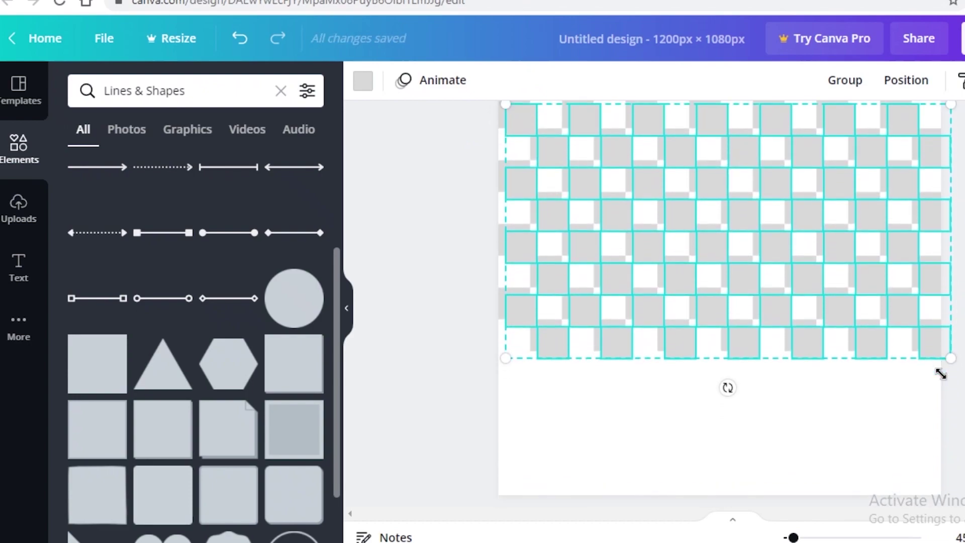
pyautogui.moveTo(933, 283); pyautogui.dragTo(940, 537)
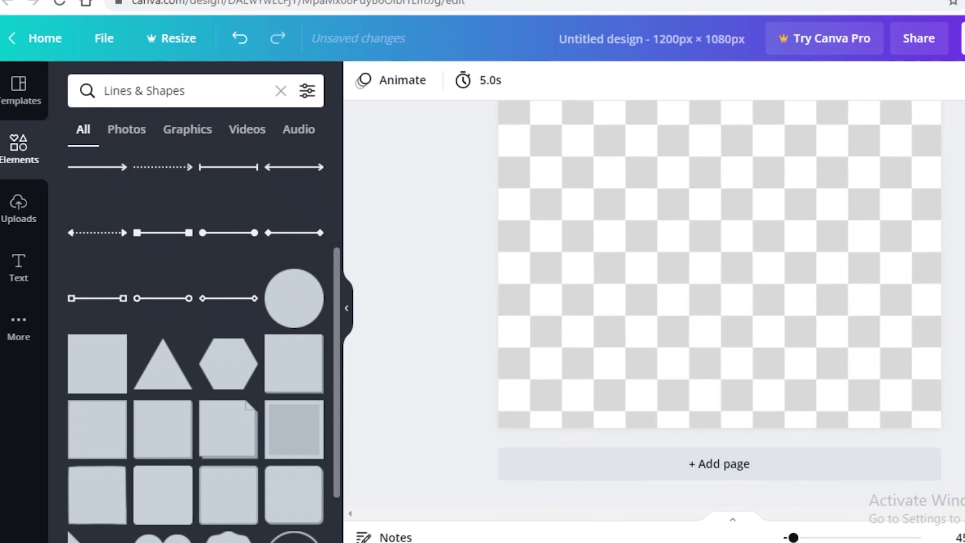
# Check the checkerboard over the whole page by selecting all of its tiles.
pyautogui.scroll(3, 719, 302)
pyautogui.scroll(-2, 719, 302)
pyautogui.scroll(2, 720, 301)
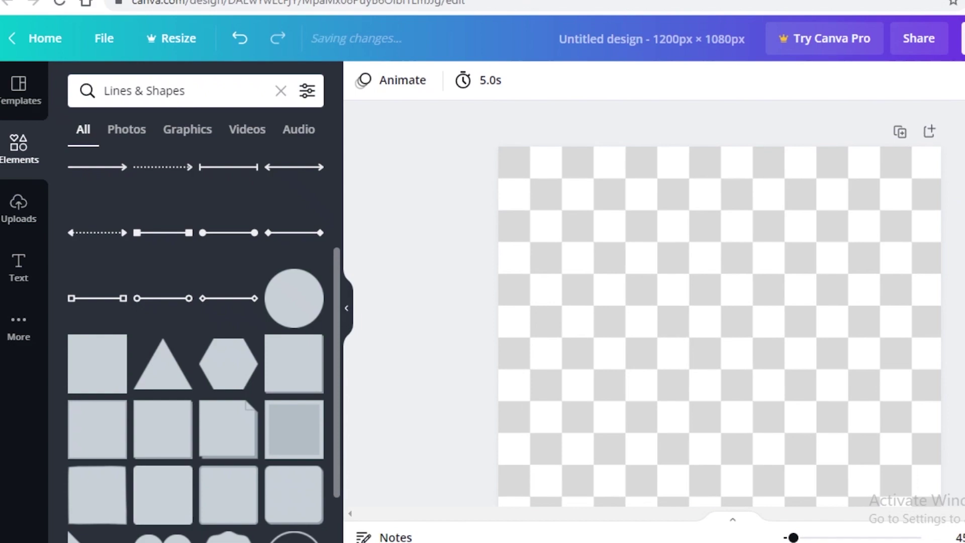
pyautogui.scroll(-2, 719, 302)
pyautogui.scroll(2, 719, 301)
pyautogui.moveTo(964, 134); pyautogui.dragTo(470, 486)
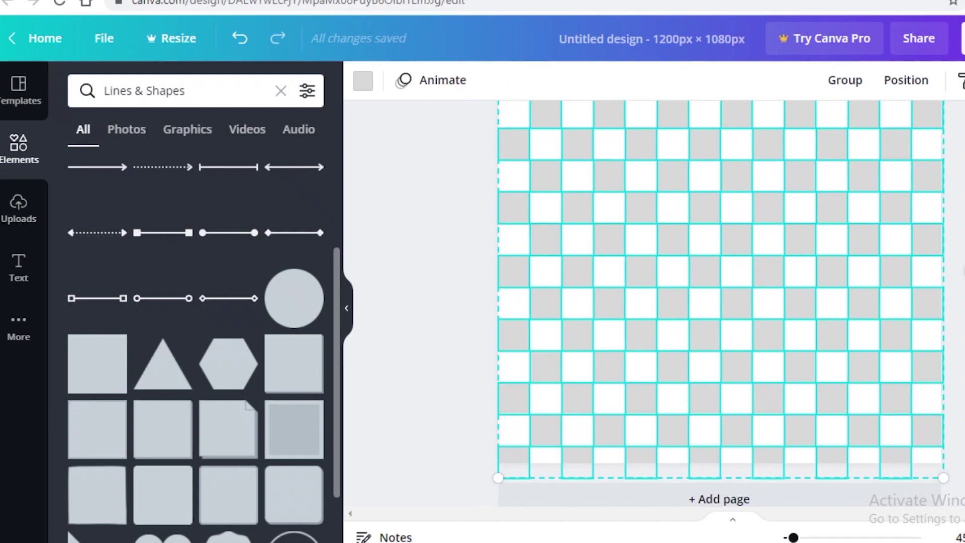
pyautogui.press('Delete')
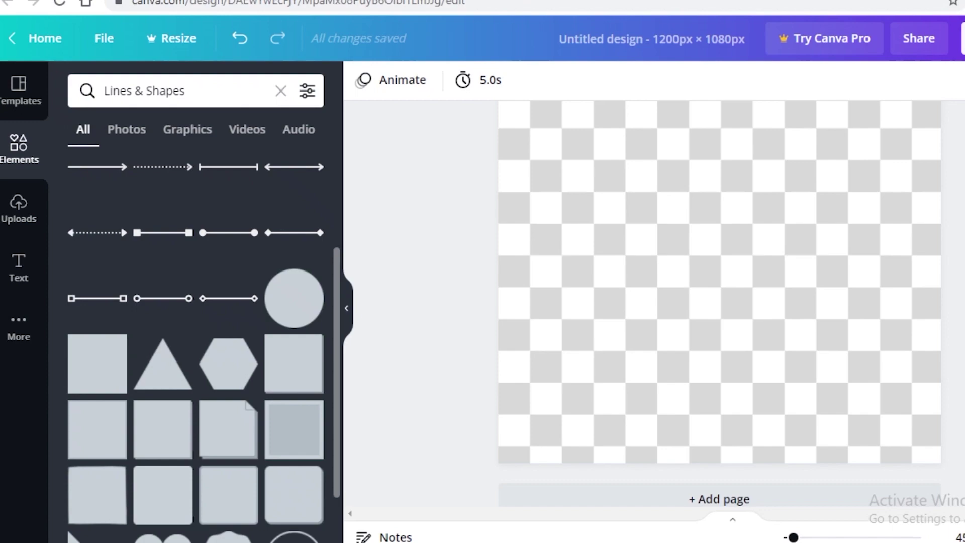
# Unlock a grey tile in the upper middle of the checkerboard, try to resize it from its corner, and undo the change.
pyautogui.click(743, 171)
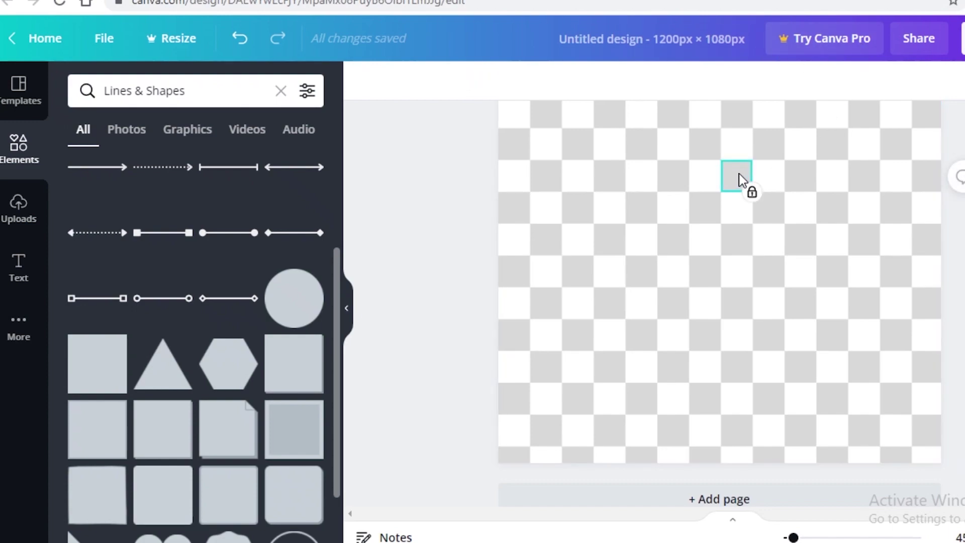
pyautogui.click(752, 192)
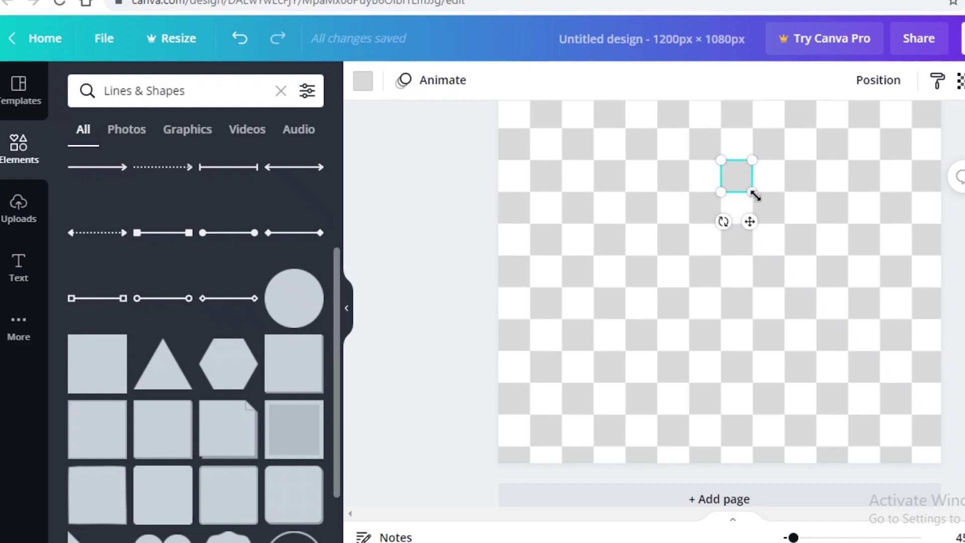
pyautogui.moveTo(755, 195); pyautogui.dragTo(752, 192)
pyautogui.click(717, 179)
pyautogui.click(729, 180)
pyautogui.moveTo(753, 193)
pyautogui.mouseDown()
pyautogui.moveTo(759, 201)
pyautogui.moveTo(748, 194)
pyautogui.mouseUp()
pyautogui.click(769, 237)
pyautogui.hotkey('ctrl', 'z')
# Make a black test pixel from a copy of an unlocked grey tile, placed lower on the grid, and delete it again.
pyautogui.click(792, 243)
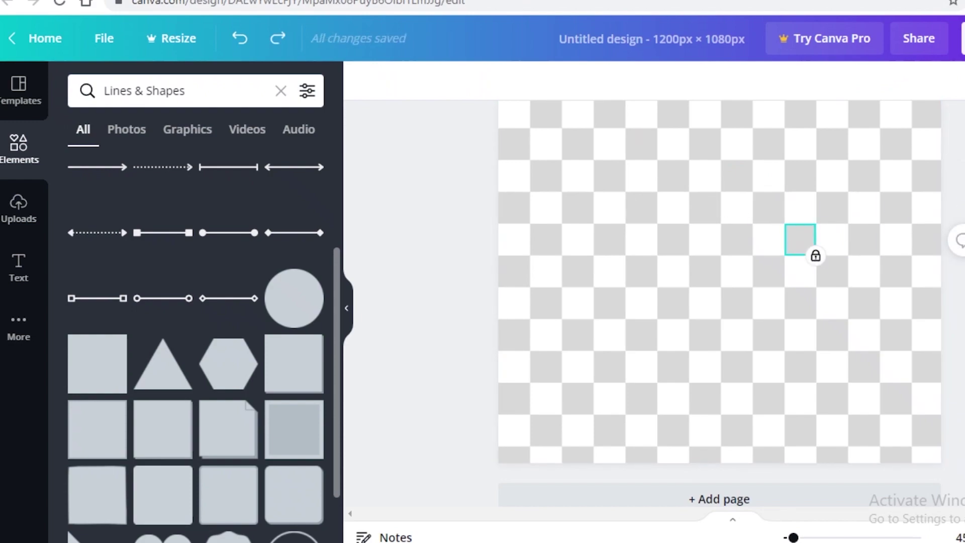
pyautogui.click(948, 252)
pyautogui.click(801, 251)
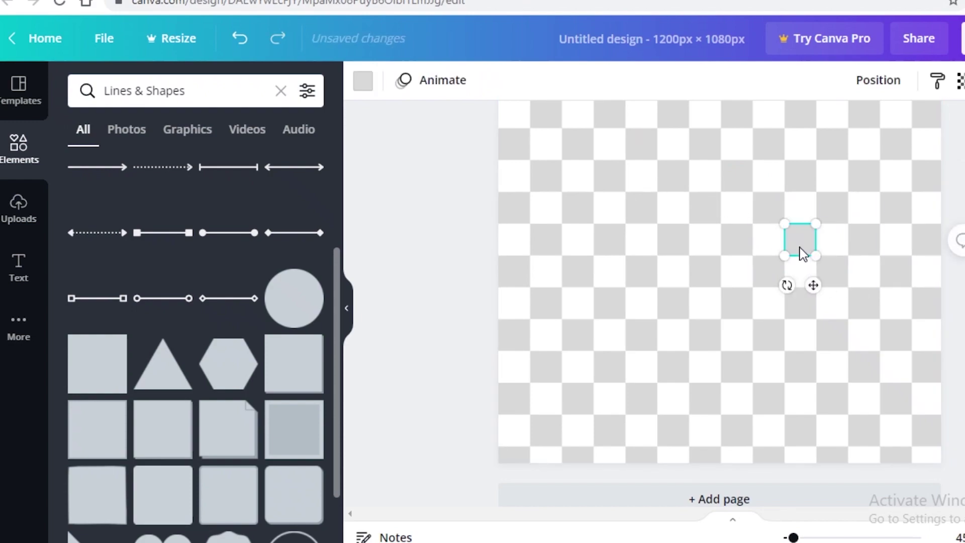
pyautogui.moveTo(805, 250); pyautogui.dragTo(784, 318)
pyautogui.click(363, 80)
pyautogui.click(173, 250)
pyautogui.click(834, 309)
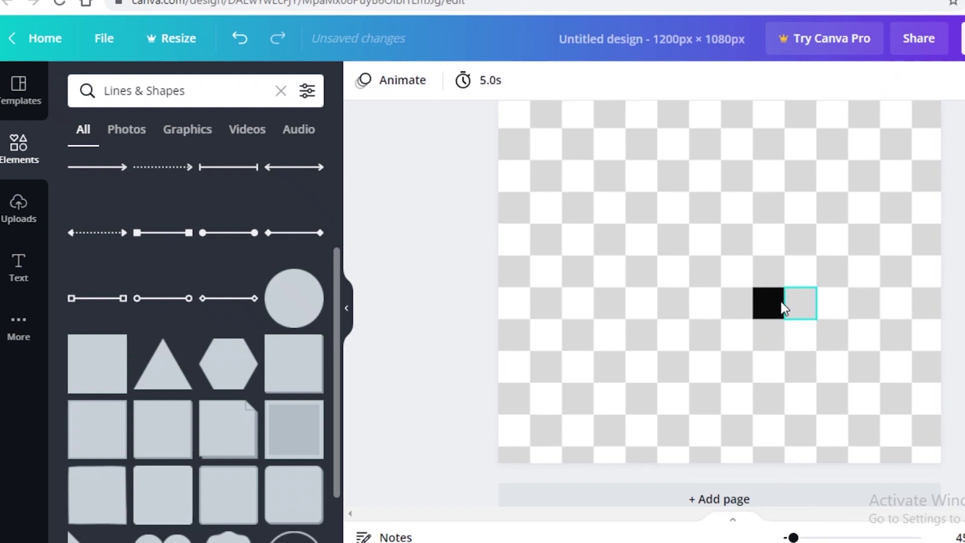
pyautogui.click(781, 306)
pyautogui.press('Delete')
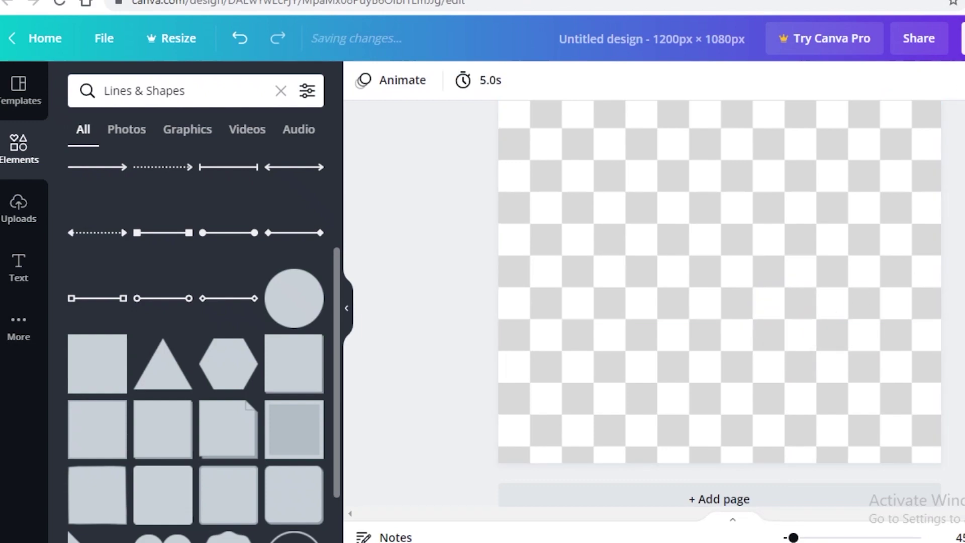
# Select across the whole checkerboard to find the tiles that are still unlocked and lock them in place.
pyautogui.moveTo(963, 111); pyautogui.dragTo(478, 416)
pyautogui.scroll(1, 962, 185)
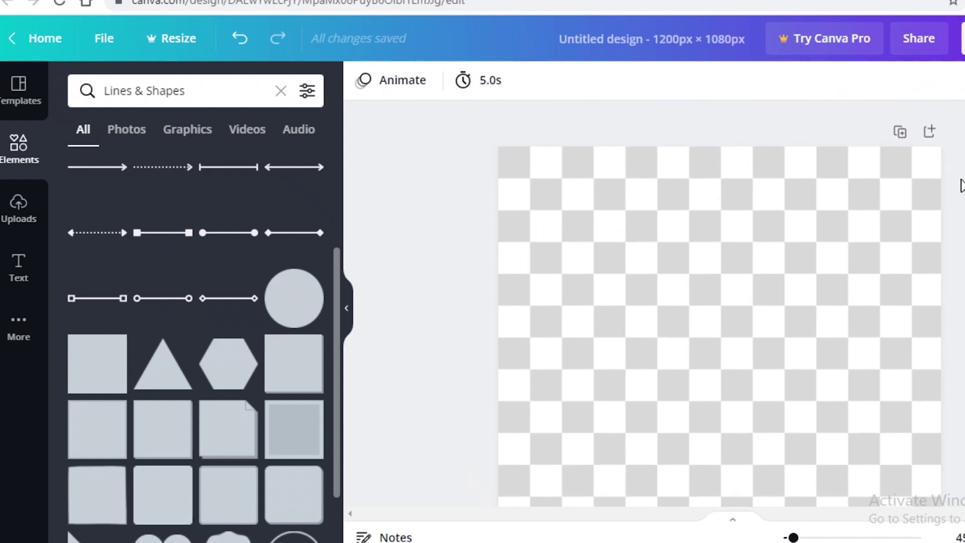
pyautogui.moveTo(899, 159); pyautogui.dragTo(679, 348)
pyautogui.press('Delete')
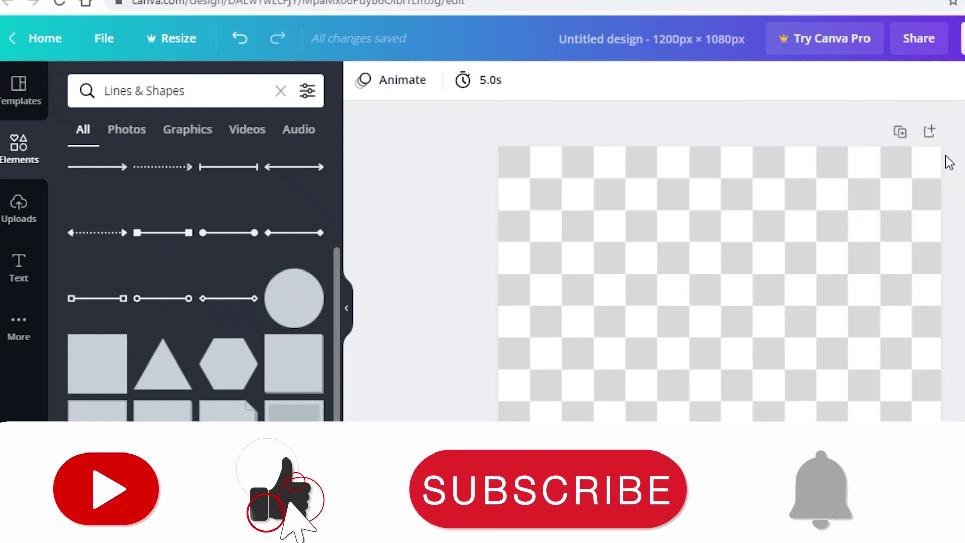
pyautogui.moveTo(931, 161); pyautogui.dragTo(451, 424)
pyautogui.press('Escape')
pyautogui.moveTo(495, 152); pyautogui.dragTo(964, 507)
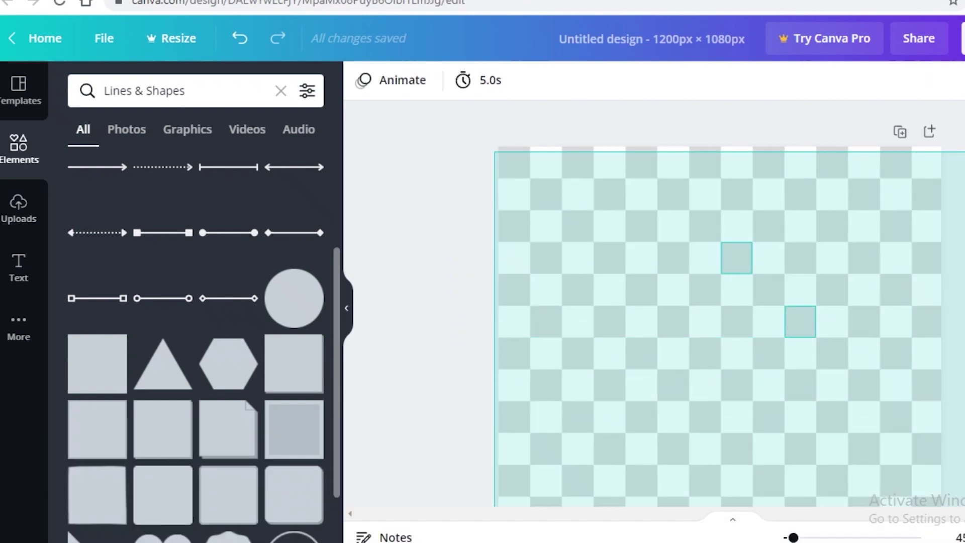
pyautogui.moveTo(495, 505); pyautogui.dragTo(495, 505)
pyautogui.press('Delete')
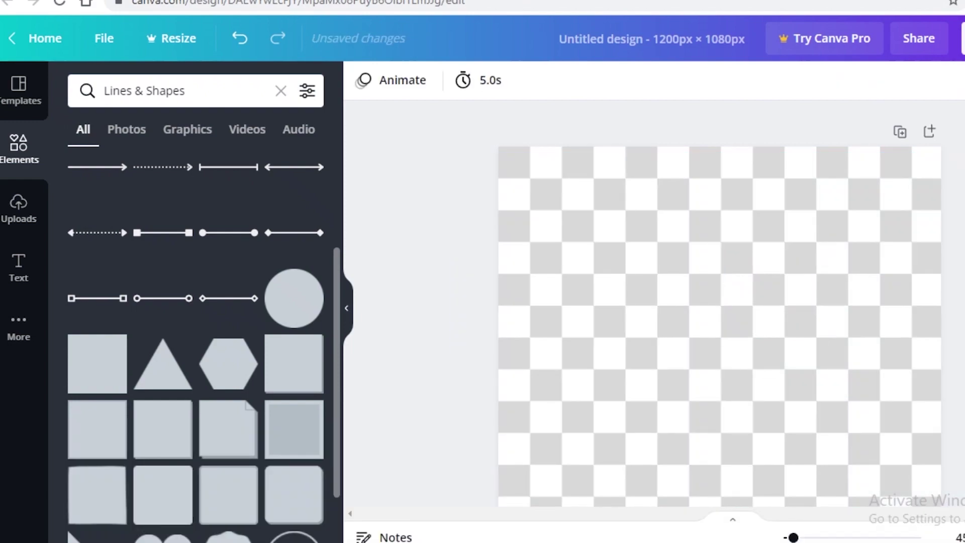
pyautogui.scroll(-2, 843, 378)
pyautogui.moveTo(964, 481); pyautogui.dragTo(219, 234)
# Switch to the Google Images results for "cryptopunks" and open The Verge's picture as a reference for the pixel portrait.
pyautogui.scroll(3, 201, 312)
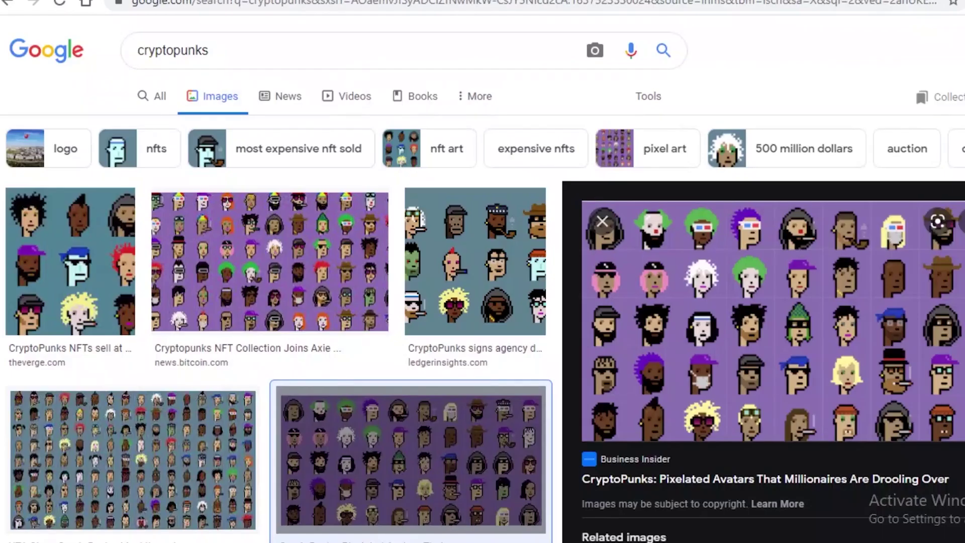
pyautogui.scroll(-2, 151, 252)
pyautogui.click(11, 189)
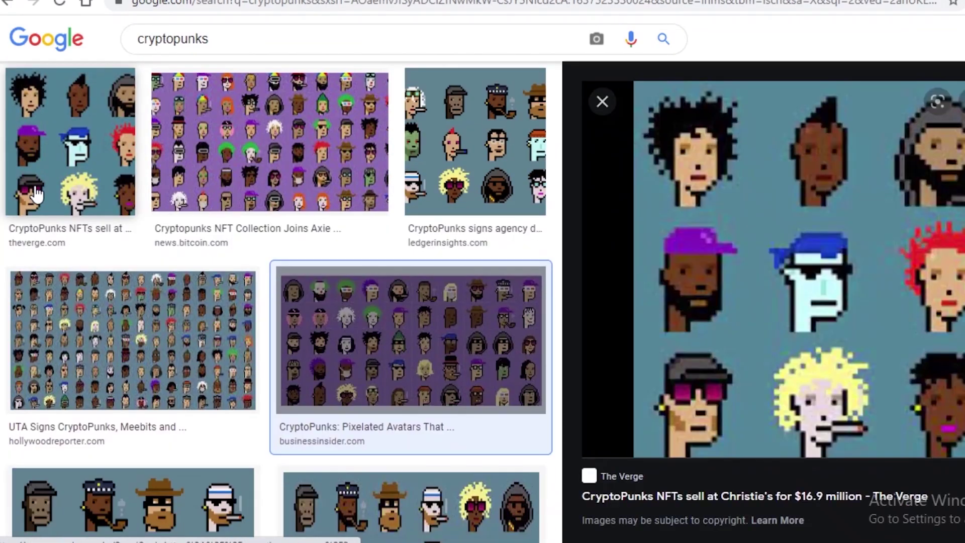
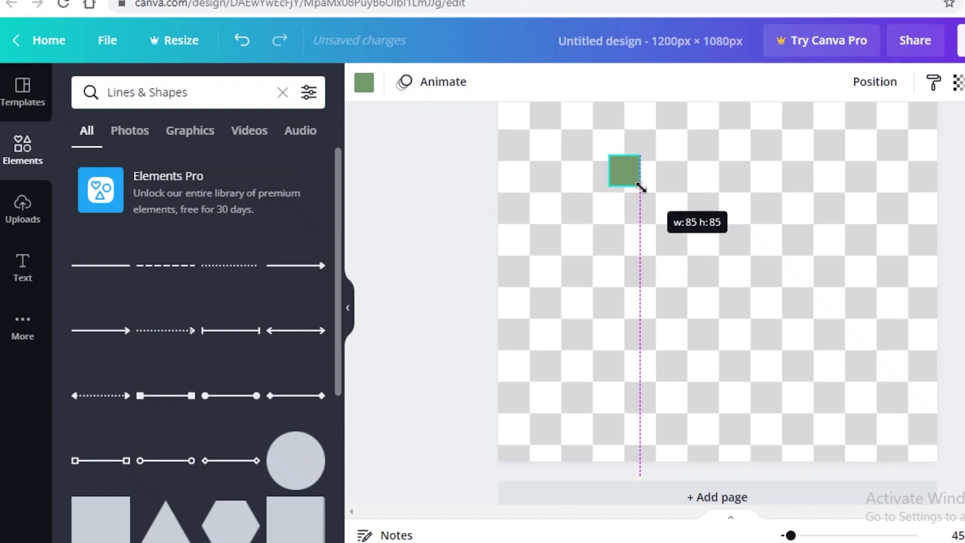
# Recolour the 85 × 85 green square black and align it with a white tile near the page's lower edge.
pyautogui.click(364, 82)
pyautogui.click(177, 262)
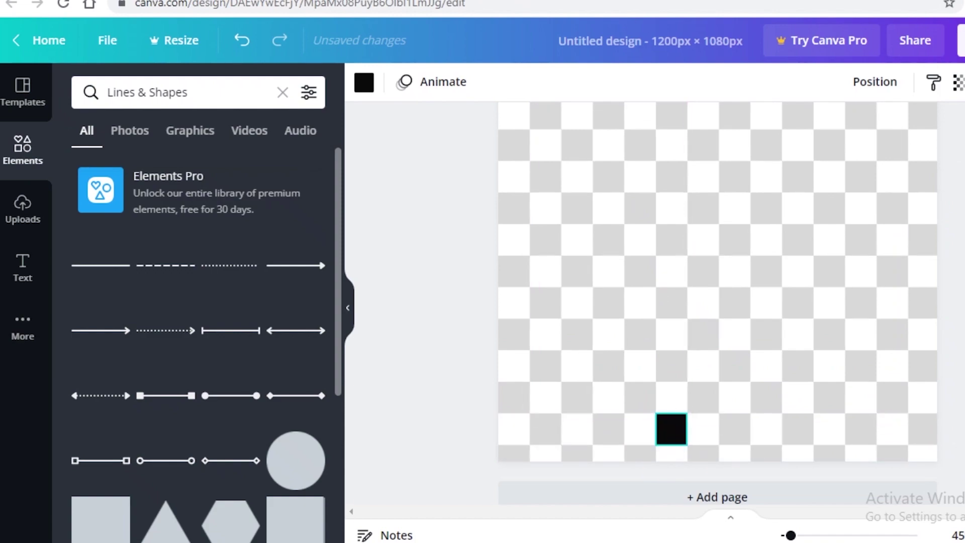
pyautogui.moveTo(673, 429); pyautogui.dragTo(673, 429)
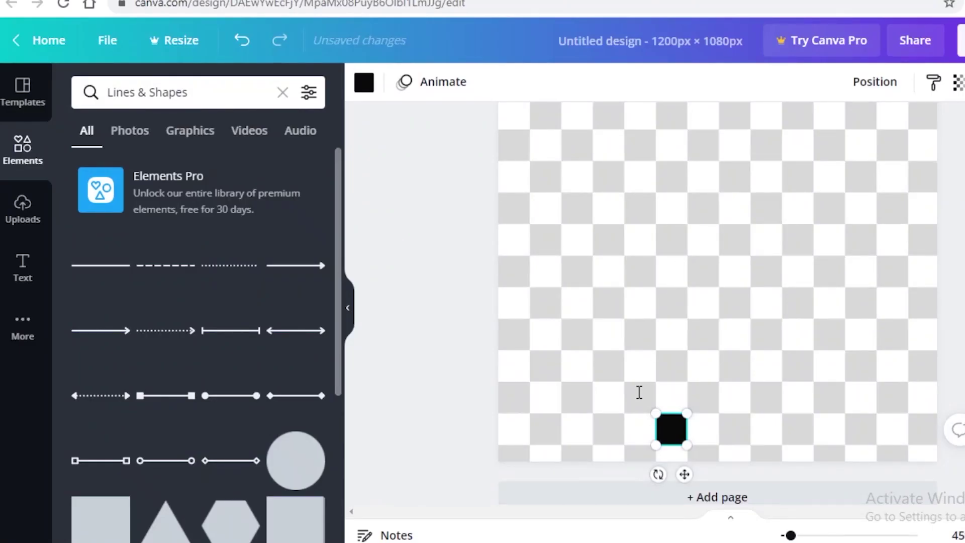
# Duplicate the black square to build the neck outline as a four-tile column, with two stacked squares beside its upper end.
pyautogui.moveTo(685, 441); pyautogui.dragTo(613, 316)
pyautogui.hotkey('ctrl', 'd')
pyautogui.hotkey('ctrl', 'd')
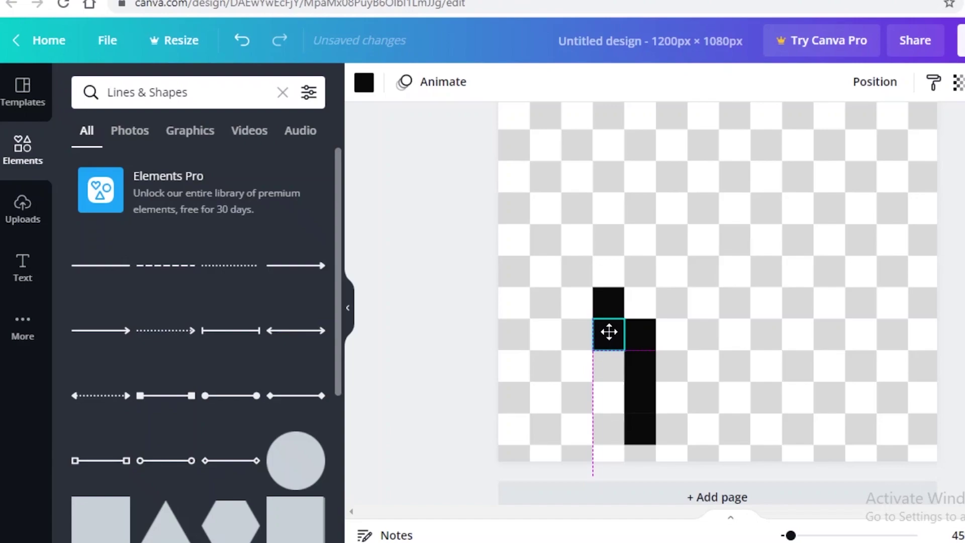
pyautogui.moveTo(610, 331); pyautogui.dragTo(619, 330)
pyautogui.click(578, 389)
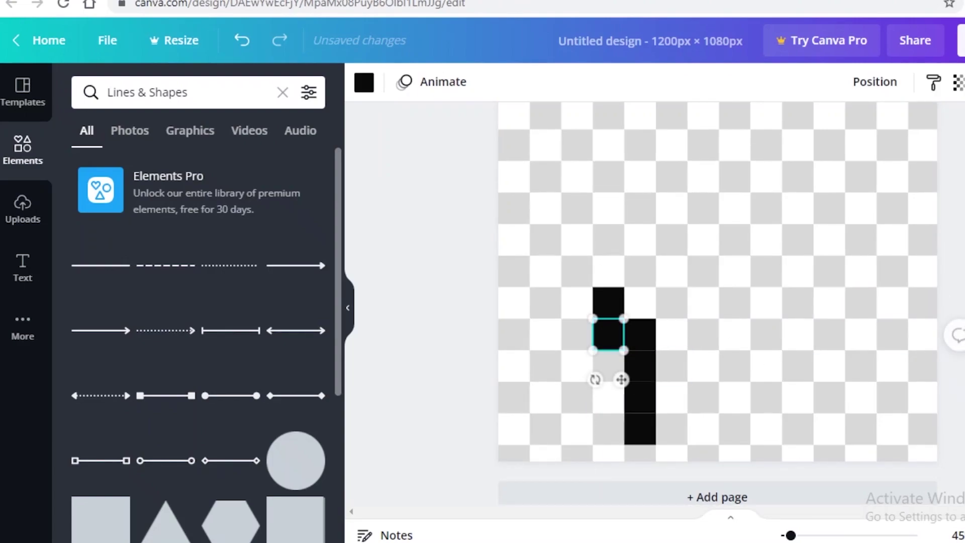
pyautogui.click(907, 342)
# Add another black square above the outline and shift the two uppermost squares one tile outward to shape the ear.
pyautogui.moveTo(631, 368); pyautogui.dragTo(625, 263)
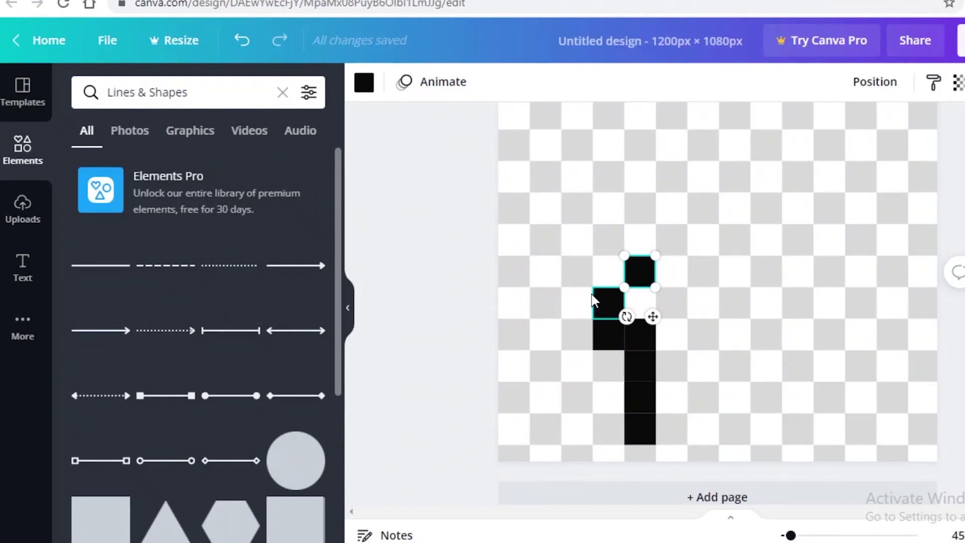
pyautogui.press('Escape')
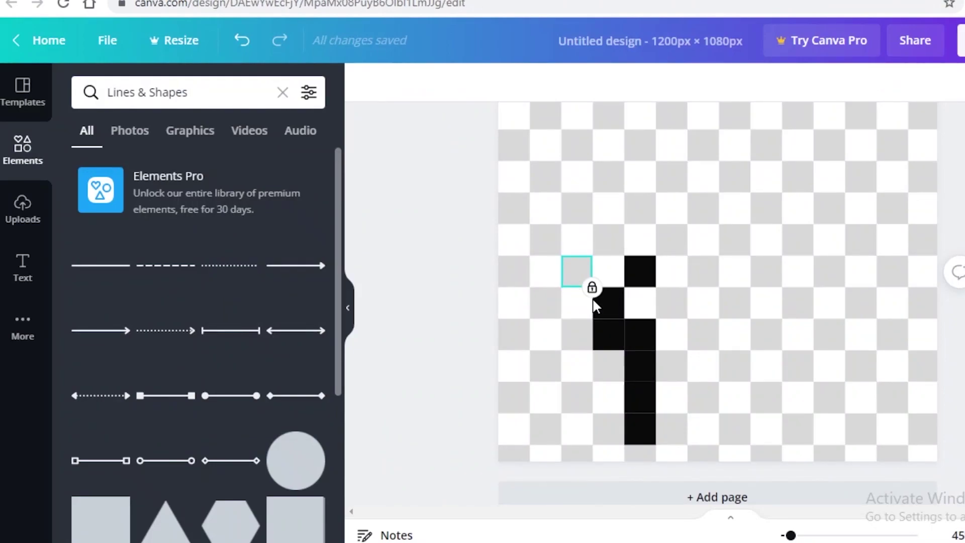
pyautogui.moveTo(616, 301); pyautogui.dragTo(577, 301)
pyautogui.moveTo(651, 270); pyautogui.dragTo(610, 270)
pyautogui.press('Escape')
pyautogui.scroll(2, 718, 302)
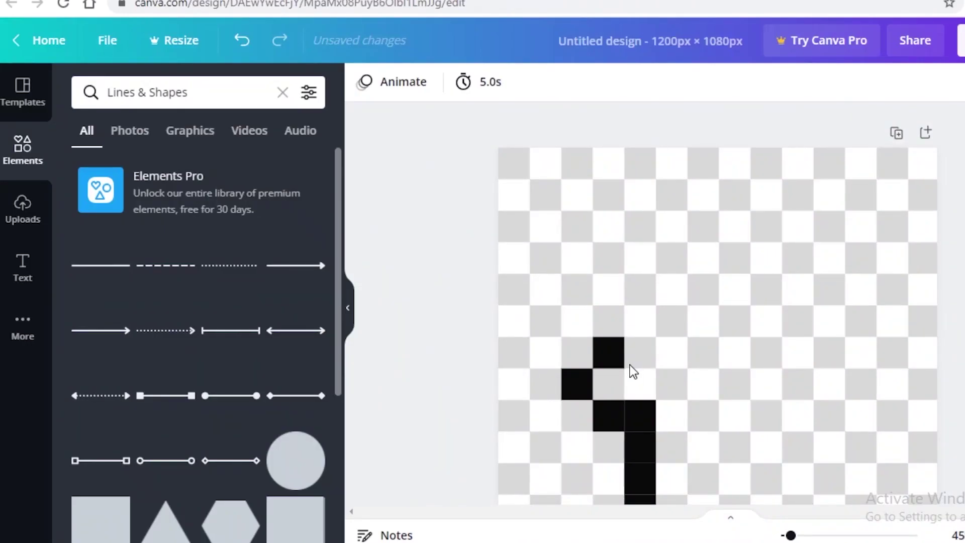
# Extend the outline three tiles straight up from the ear with black copies and place one more diagonally above them.
pyautogui.click(619, 362)
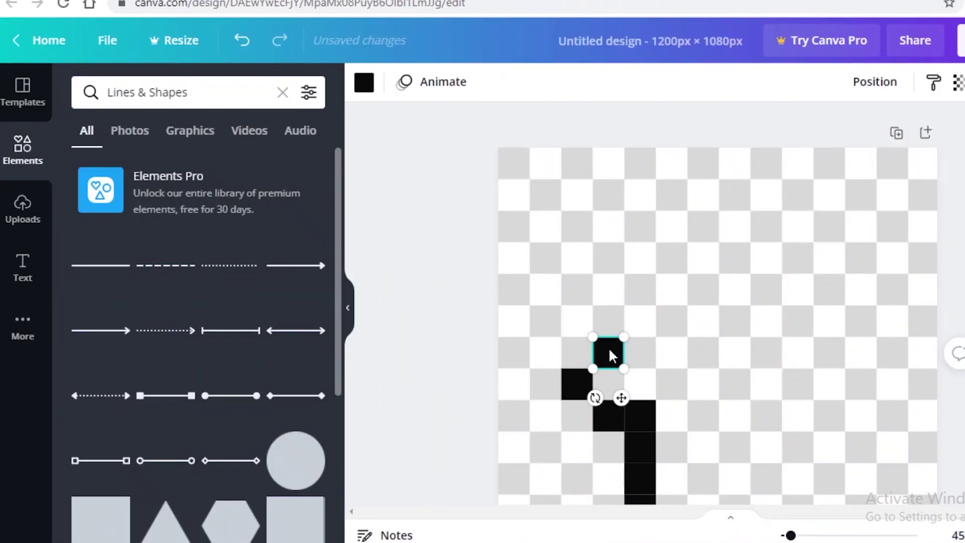
pyautogui.moveTo(613, 355); pyautogui.dragTo(640, 254)
pyautogui.hotkey('ctrl', 'd')
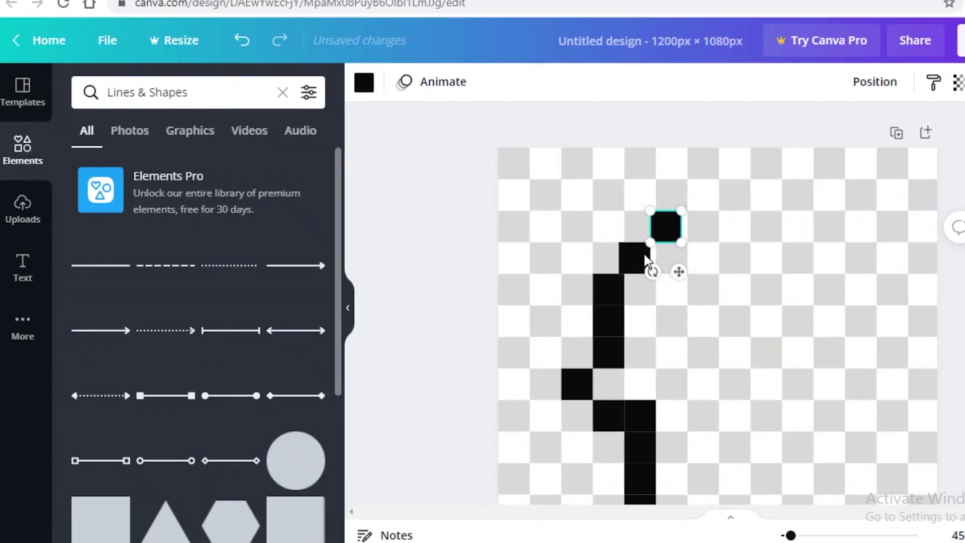
pyautogui.moveTo(626, 254)
pyautogui.mouseDown()
pyautogui.moveTo(636, 259)
pyautogui.moveTo(608, 256)
pyautogui.mouseUp()
pyautogui.click(626, 254)
pyautogui.moveTo(665, 227); pyautogui.dragTo(632, 250)
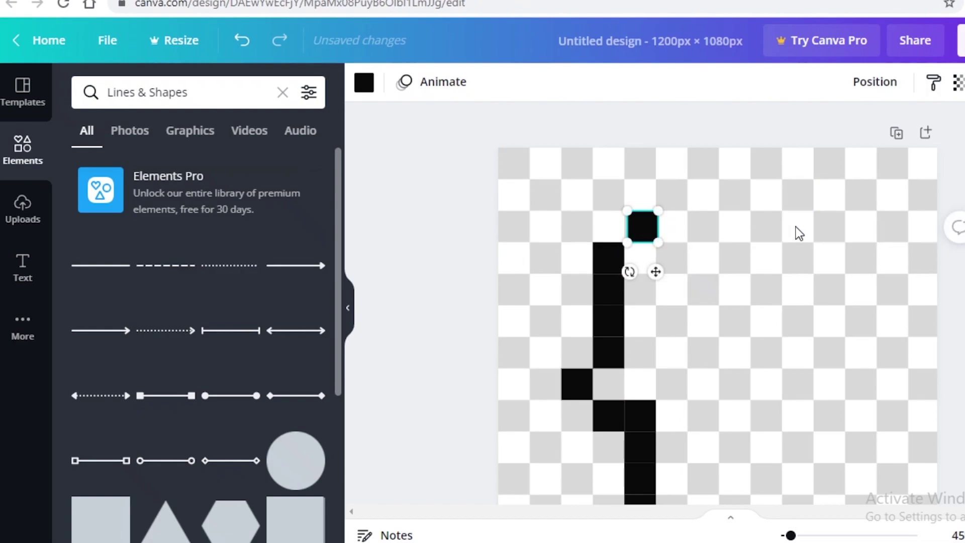
# Try to make a new black outline square by recolouring a grey tile from the checkerboard's upper right area.
pyautogui.click(937, 160)
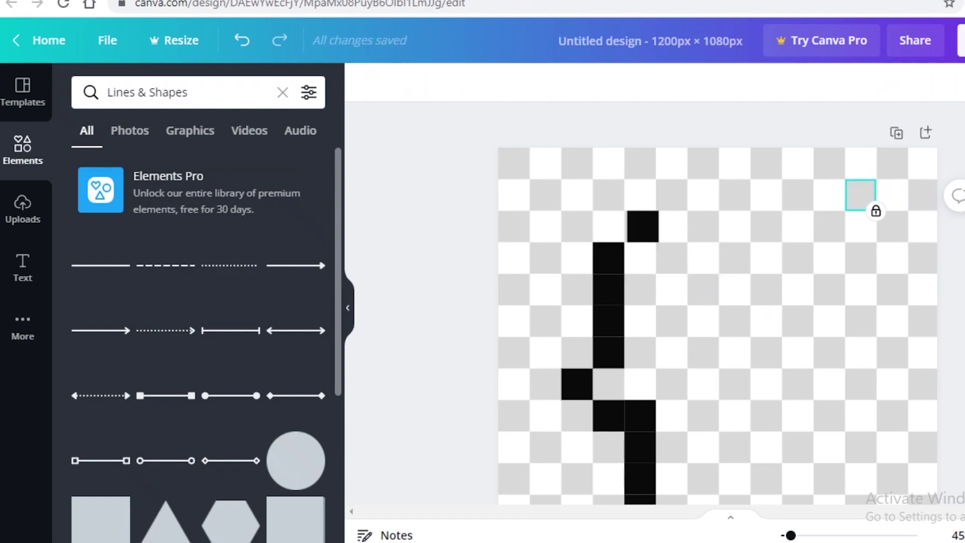
pyautogui.click(861, 203)
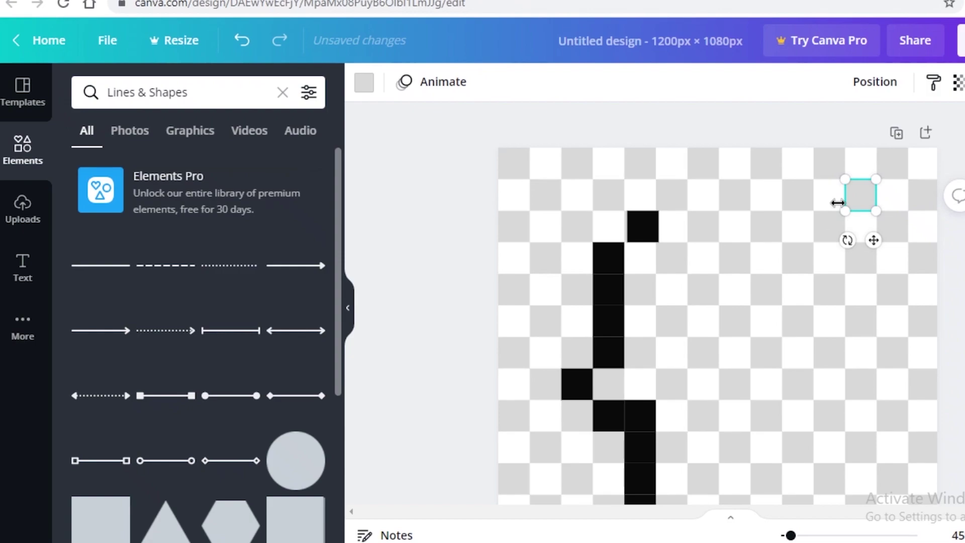
pyautogui.moveTo(867, 206); pyautogui.dragTo(874, 214)
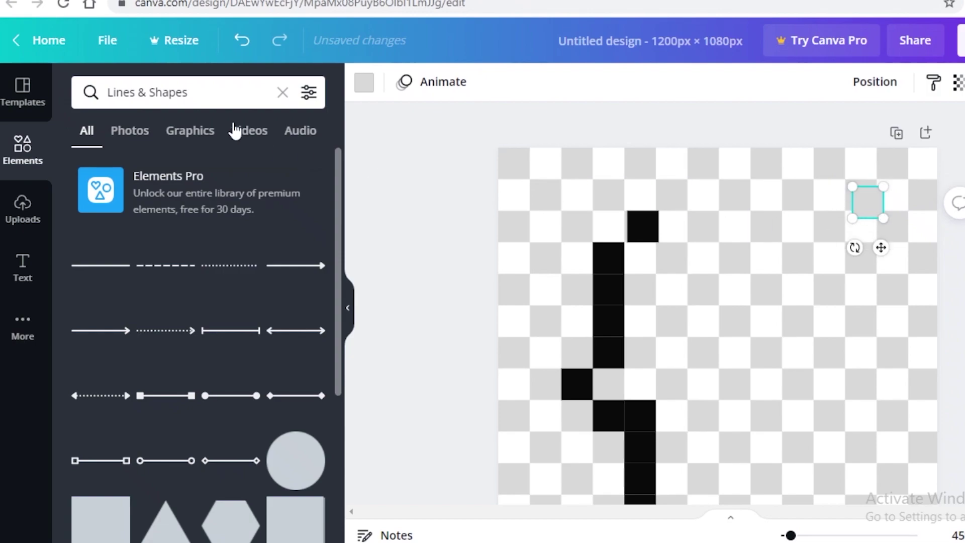
pyautogui.click(364, 83)
pyautogui.click(133, 167)
pyautogui.moveTo(628, 233); pyautogui.dragTo(643, 228)
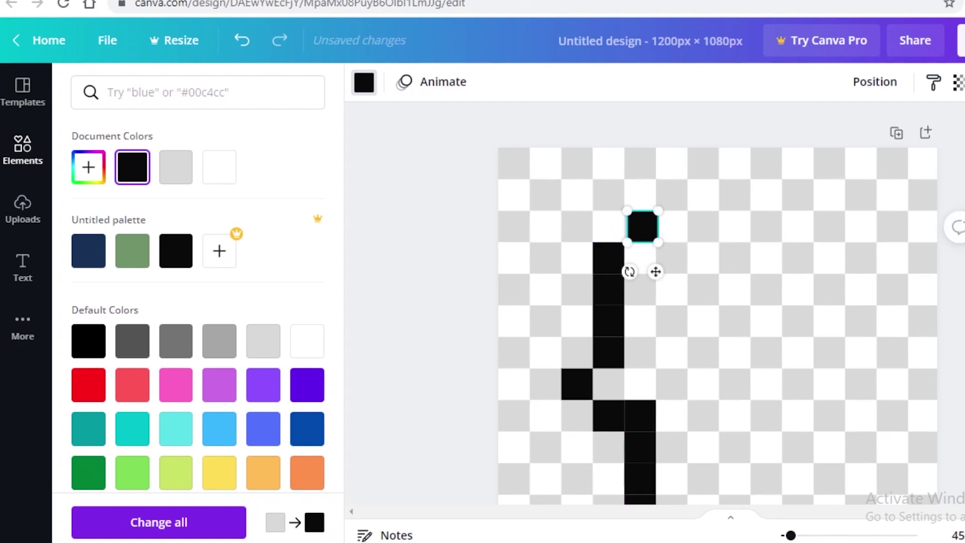
pyautogui.click(643, 227)
pyautogui.moveTo(914, 213); pyautogui.dragTo(836, 181)
pyautogui.moveTo(873, 207); pyautogui.dragTo(775, 287)
# Align the uppermost black square with its grid tile and remove the stray grey square from the checkerboard's upper right area.
pyautogui.click(645, 223)
pyautogui.moveTo(647, 226); pyautogui.dragTo(644, 223)
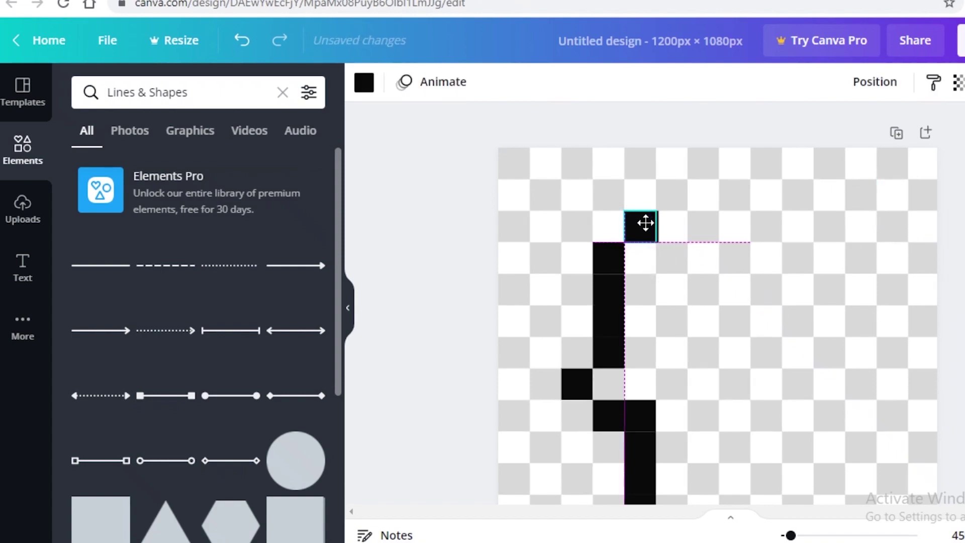
pyautogui.click(665, 232)
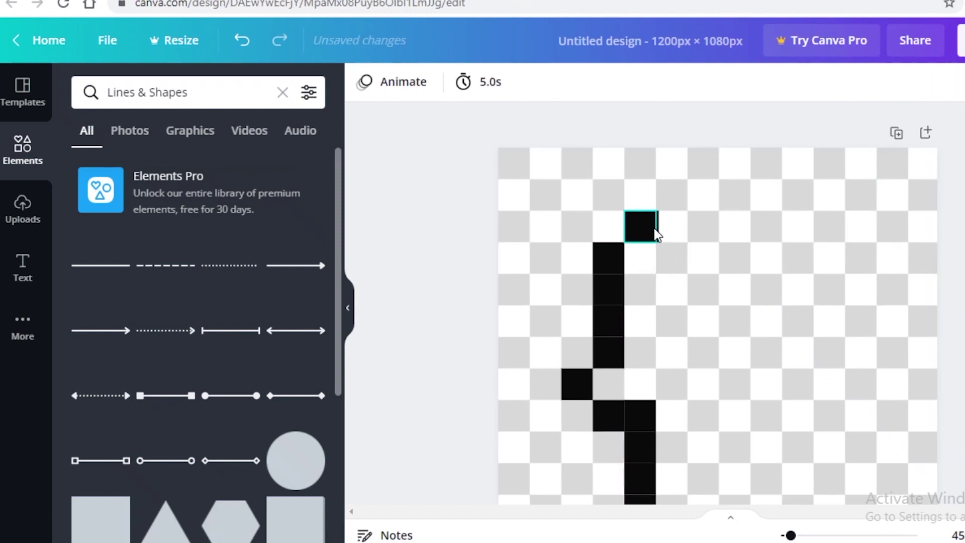
pyautogui.hotkey('ctrl', 'z')
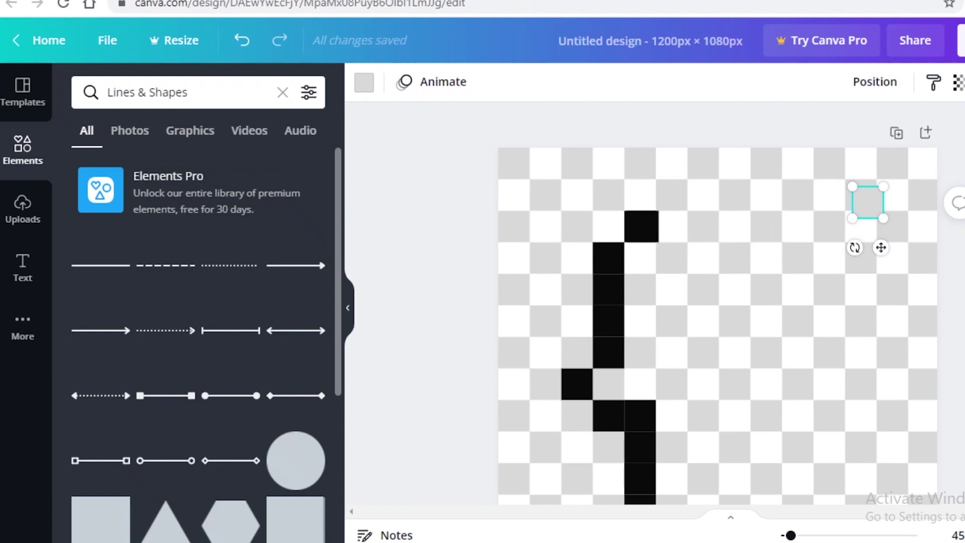
pyautogui.press('Delete')
# Duplicate the uppermost black square into a horizontal row of four squares, one tile higher, to form the top of the head.
pyautogui.click(631, 227)
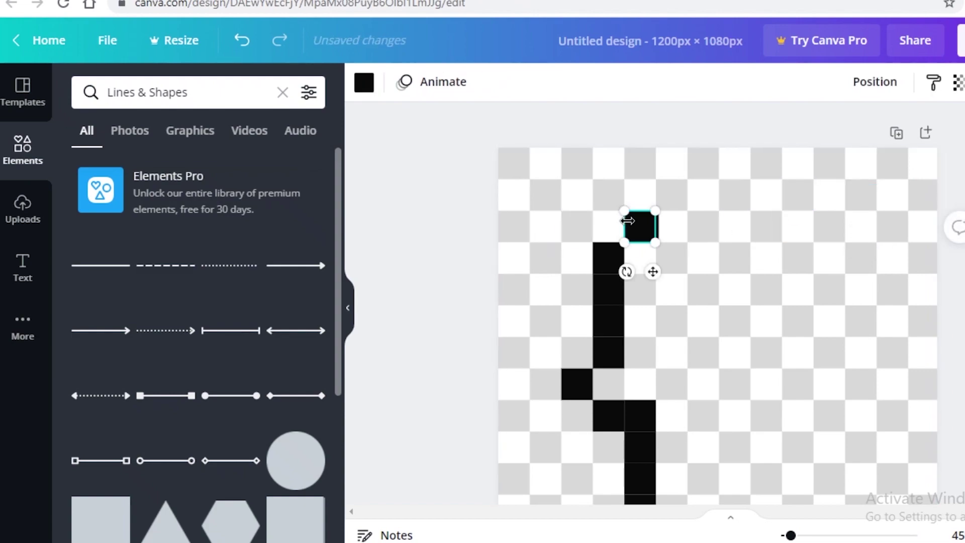
pyautogui.moveTo(640, 231); pyautogui.dragTo(670, 196)
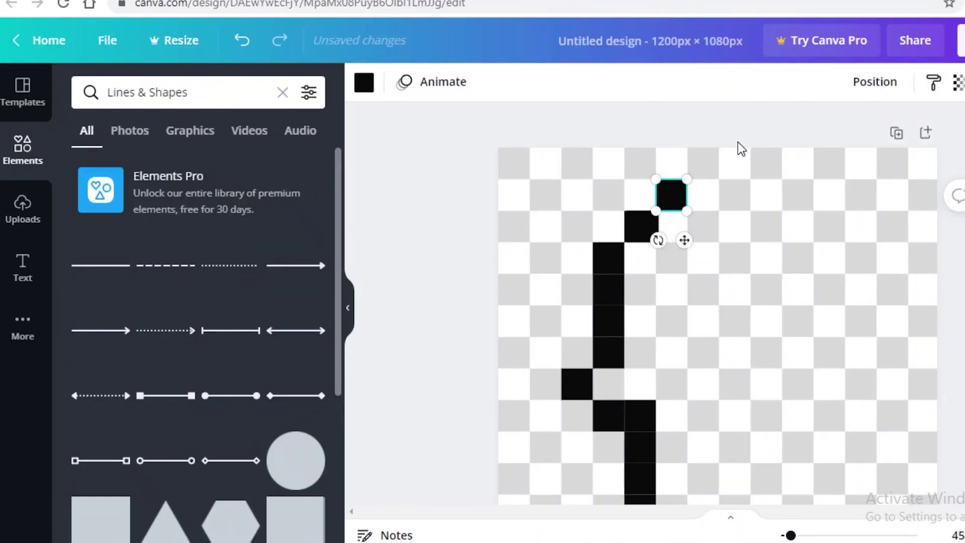
pyautogui.moveTo(668, 192); pyautogui.dragTo(742, 207)
pyautogui.click(911, 97)
# Continue the outline with black copies, two tiles diagonally down from the crown and straight down into a six-square right side.
pyautogui.scroll(-2, 911, 97)
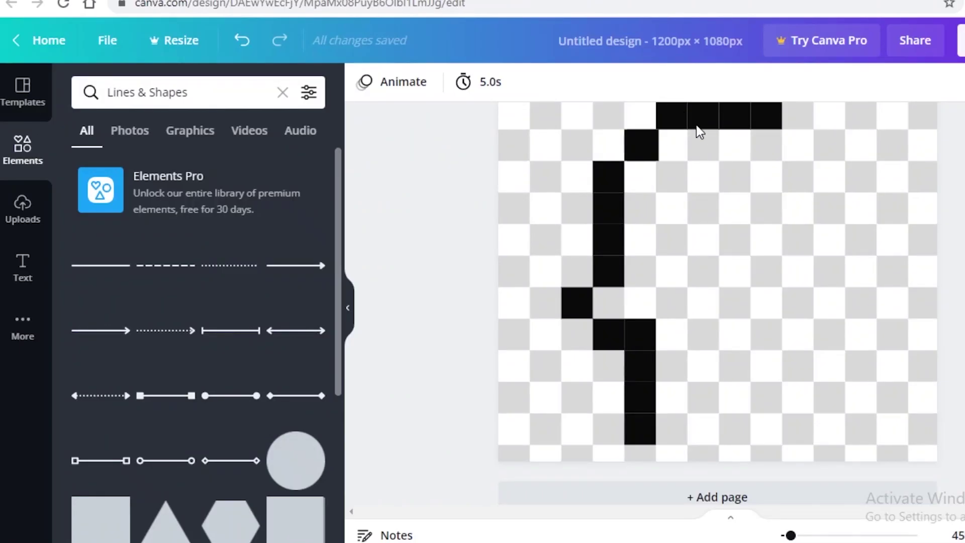
pyautogui.scroll(2, 761, 147)
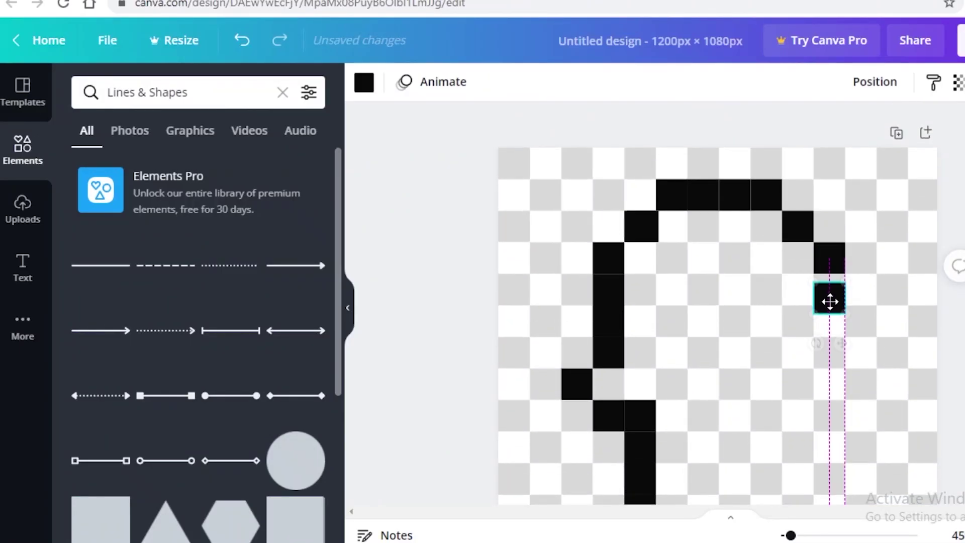
pyautogui.moveTo(829, 297); pyautogui.dragTo(833, 292)
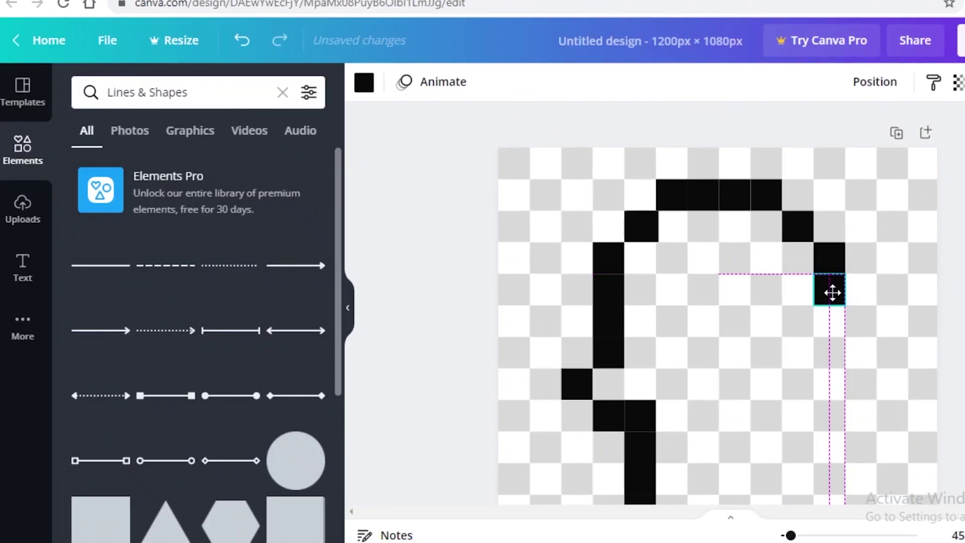
pyautogui.moveTo(833, 328); pyautogui.dragTo(833, 327)
pyautogui.click(833, 328)
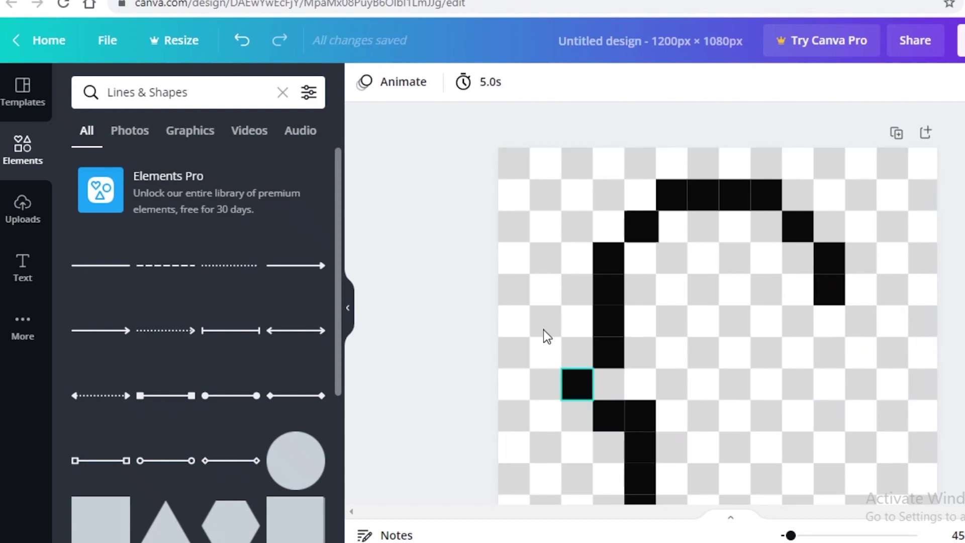
pyautogui.moveTo(563, 244); pyautogui.dragTo(654, 372)
pyautogui.hotkey('ctrl', 'd')
pyautogui.moveTo(789, 362); pyautogui.dragTo(767, 237)
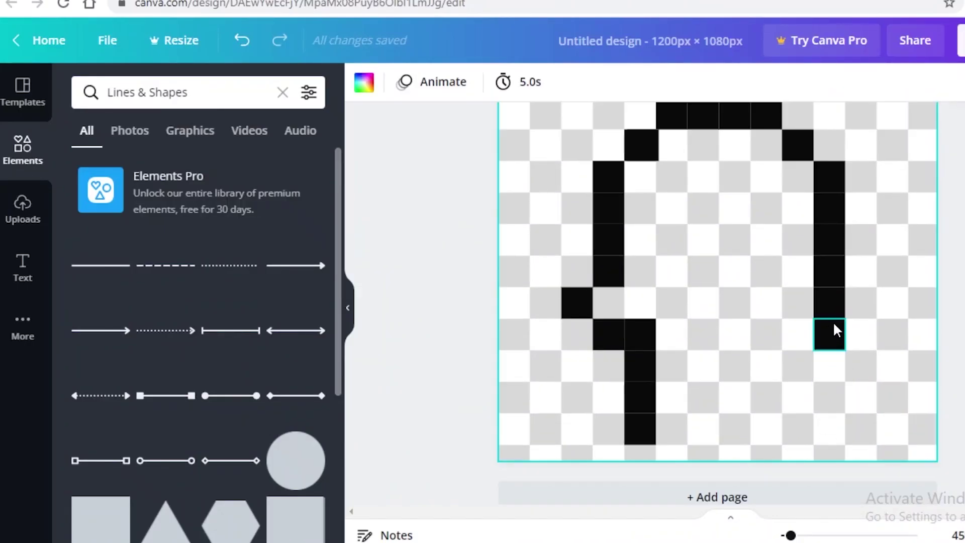
# Add a black jaw square diagonally inward below the right side, with a black neck column running down to the page edge.
pyautogui.click(833, 323)
pyautogui.hotkey('ctrl', 'd')
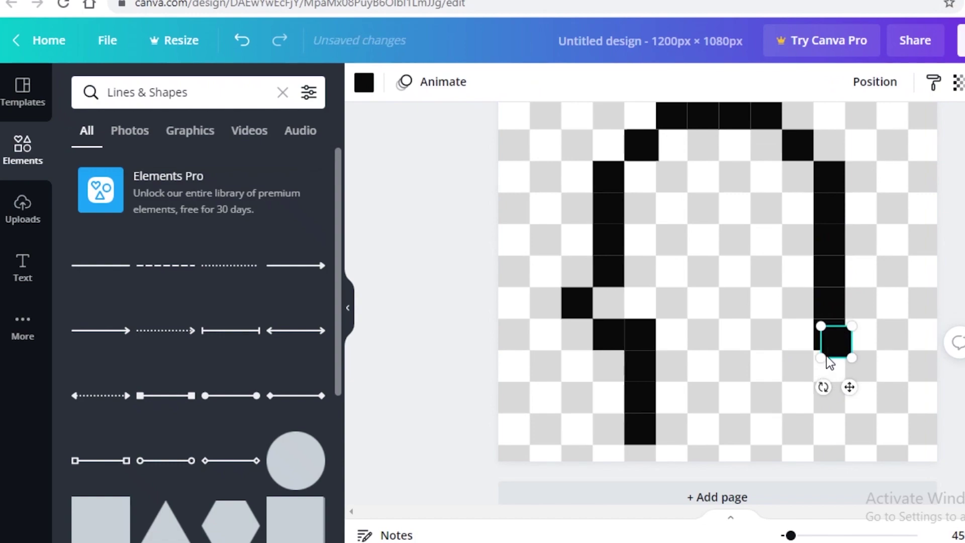
pyautogui.moveTo(831, 340); pyautogui.dragTo(764, 402)
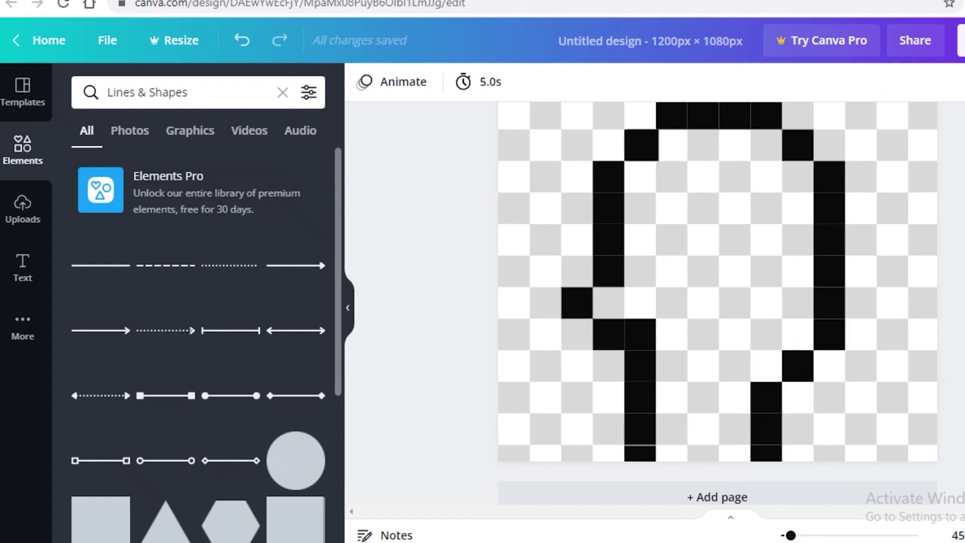
# Align the lowest black square of the left neck line flush with the square above it.
pyautogui.scroll(2, 952, 448)
pyautogui.scroll(-3, 952, 448)
pyautogui.click(649, 428)
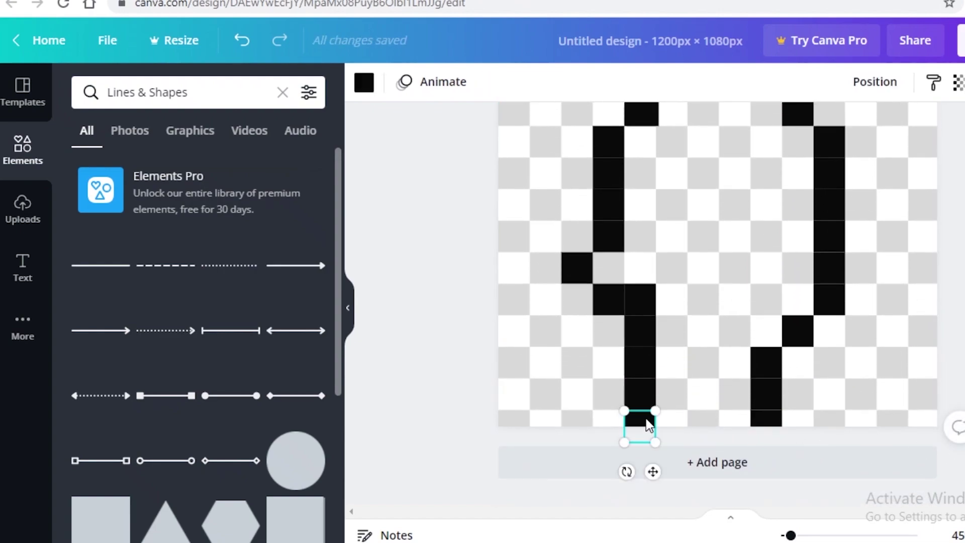
pyautogui.moveTo(643, 417); pyautogui.dragTo(644, 414)
pyautogui.click(952, 428)
# Duplicate the six-square black column on the head's right side and place the copy inside the head.
pyautogui.scroll(1, 952, 428)
pyautogui.scroll(2, 717, 271)
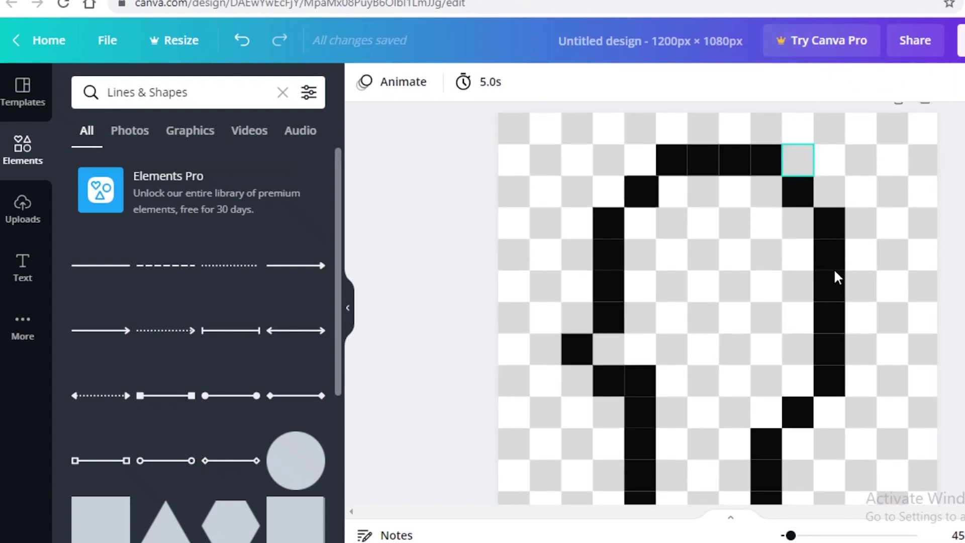
pyautogui.moveTo(880, 212); pyautogui.dragTo(817, 391)
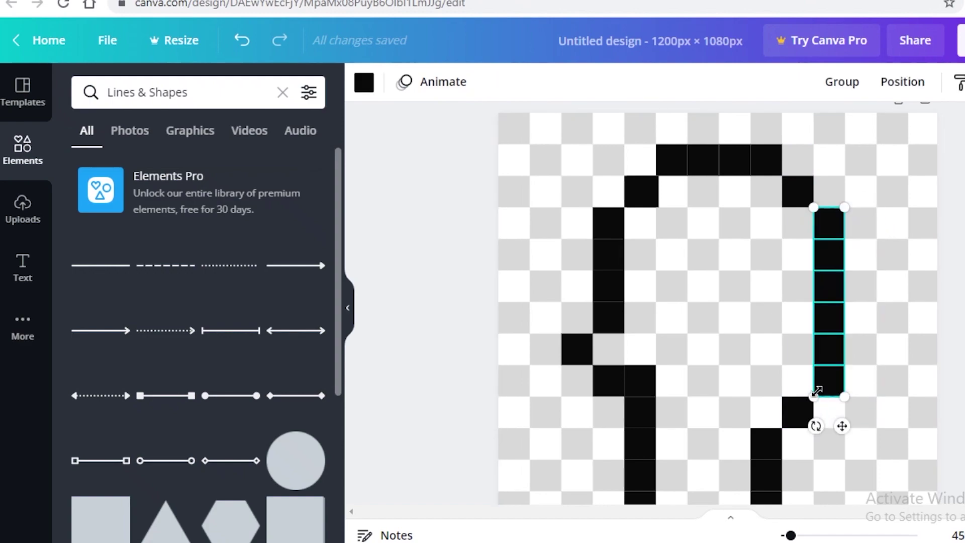
pyautogui.hotkey('ctrl', 'd')
pyautogui.moveTo(834, 271); pyautogui.dragTo(726, 271)
# Recolour the copied column inside the head with a custom light peach skin tone.
pyautogui.click(364, 84)
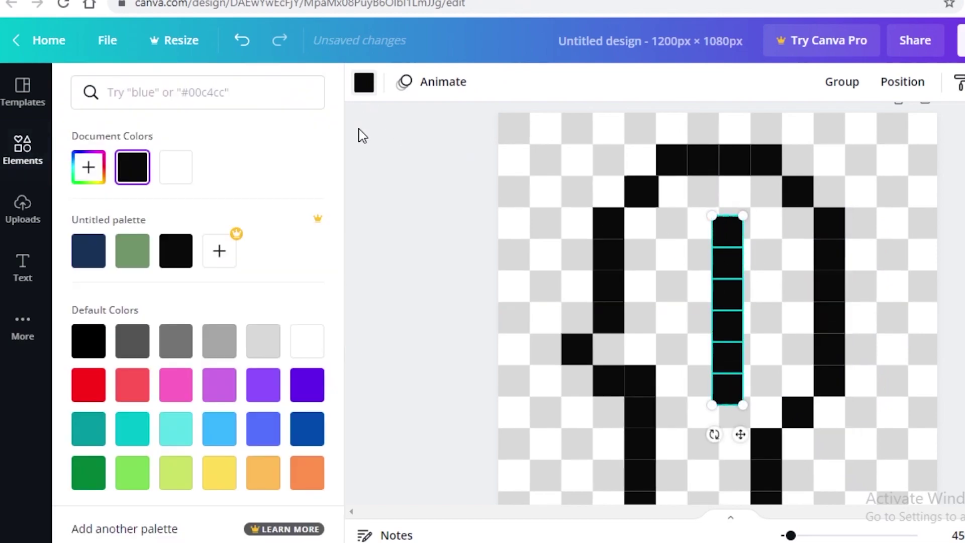
pyautogui.click(89, 167)
pyautogui.click(189, 261)
pyautogui.click(110, 293)
pyautogui.click(119, 306)
pyautogui.moveTo(155, 240); pyautogui.dragTo(160, 222)
pyautogui.moveTo(119, 308); pyautogui.dragTo(110, 307)
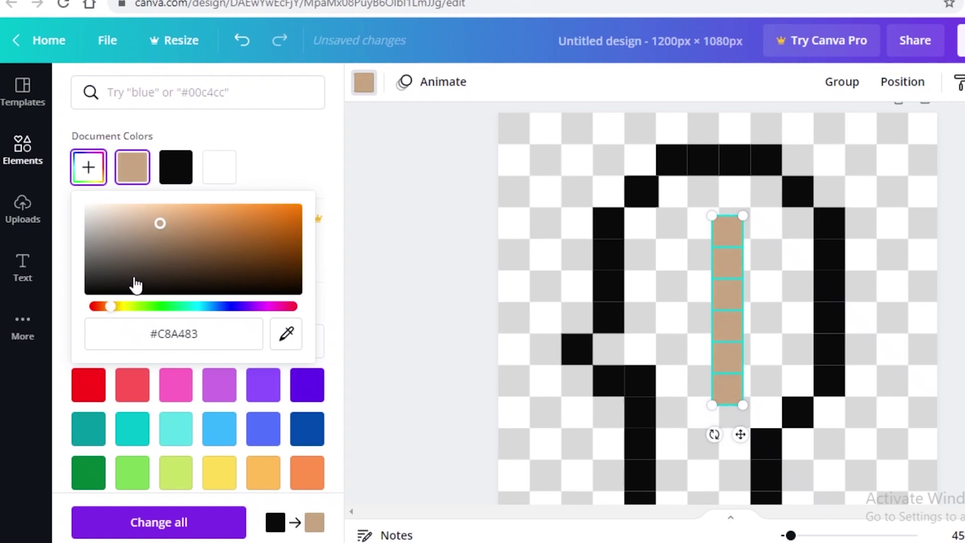
pyautogui.moveTo(154, 236); pyautogui.dragTo(155, 209)
pyautogui.click(674, 297)
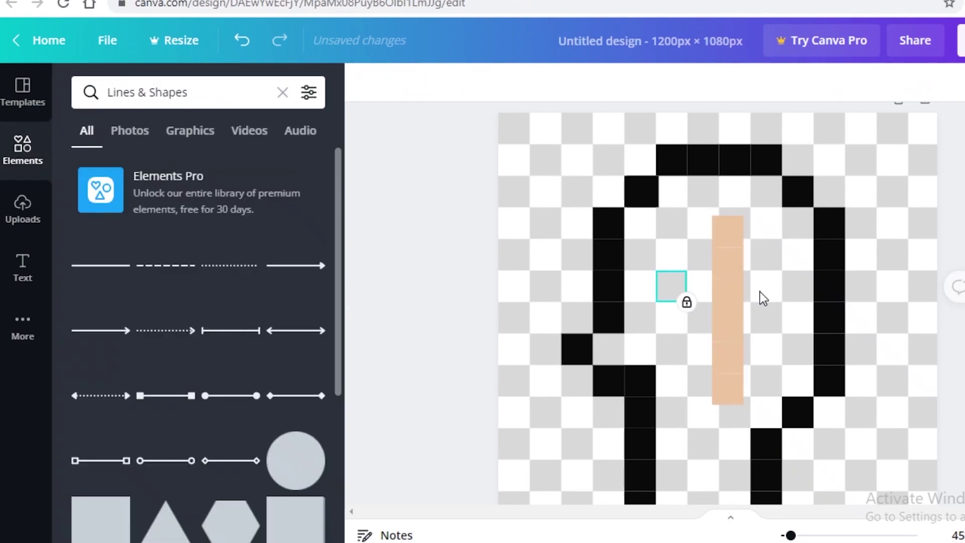
# Move the six-square peach column flush against the inner side of the right outline.
pyautogui.moveTo(728, 448); pyautogui.dragTo(715, 216)
pyautogui.moveTo(711, 271); pyautogui.dragTo(791, 266)
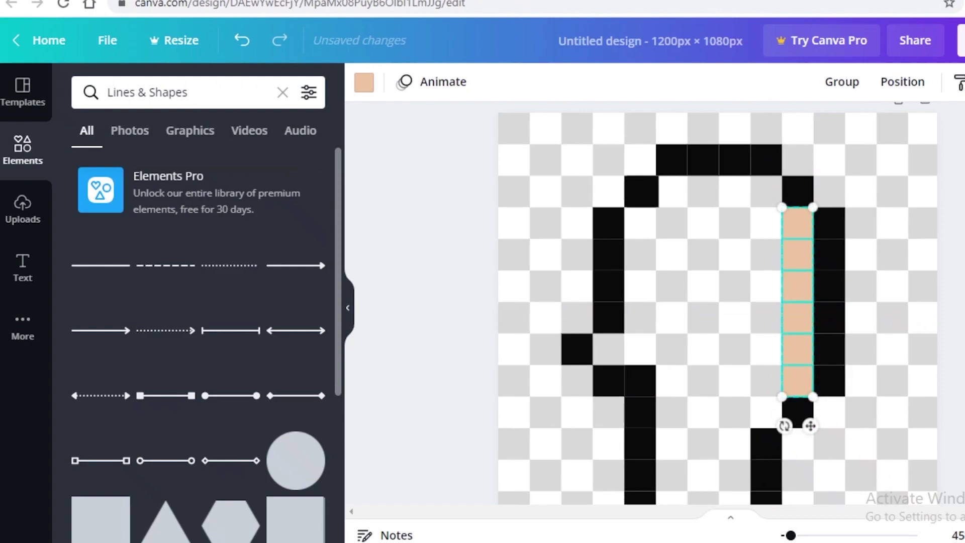
pyautogui.click(866, 309)
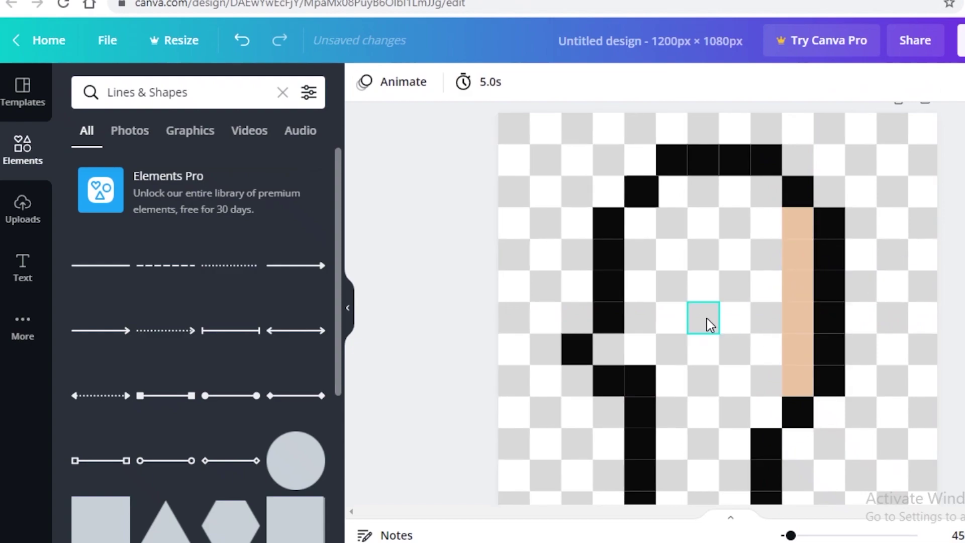
pyautogui.hotkey('ctrl', 'v')
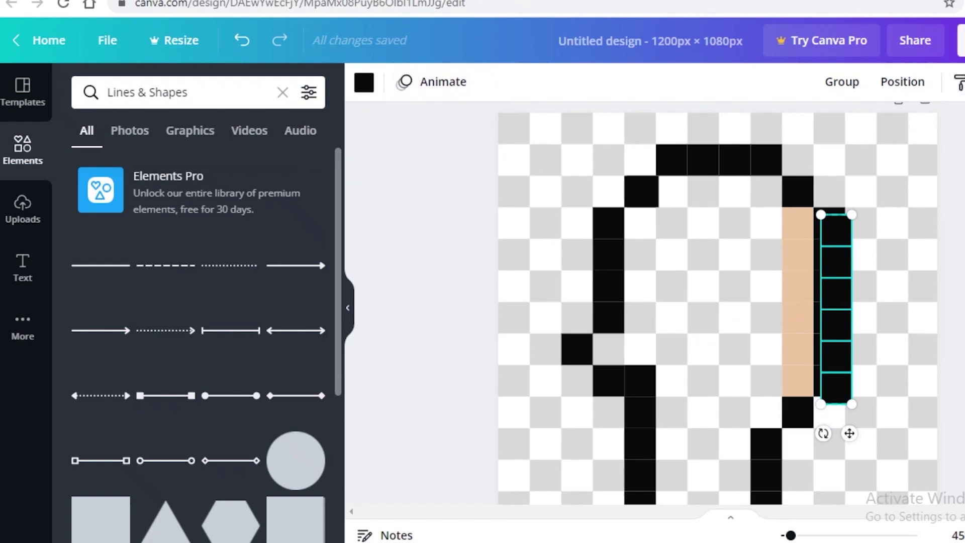
pyautogui.press('Delete')
pyautogui.moveTo(768, 220); pyautogui.dragTo(798, 375)
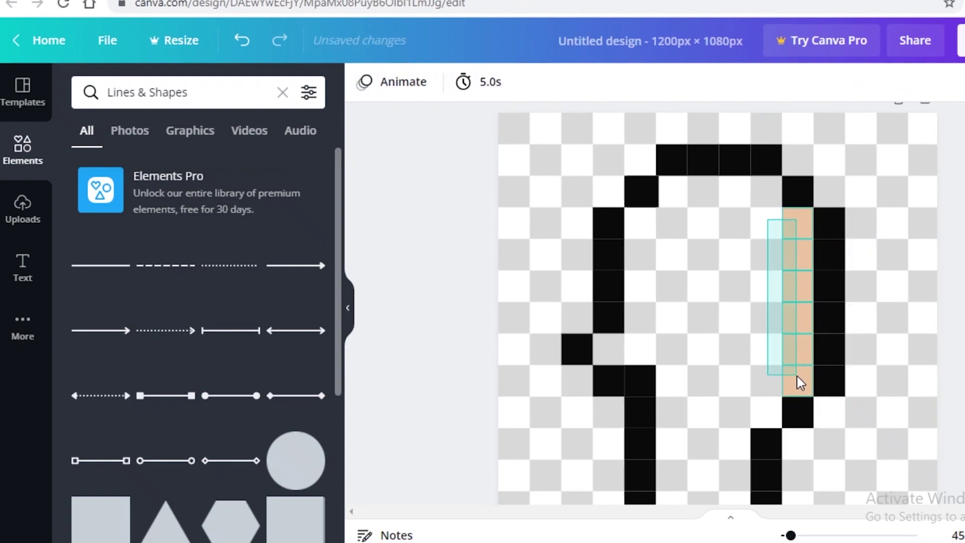
pyautogui.click(797, 376)
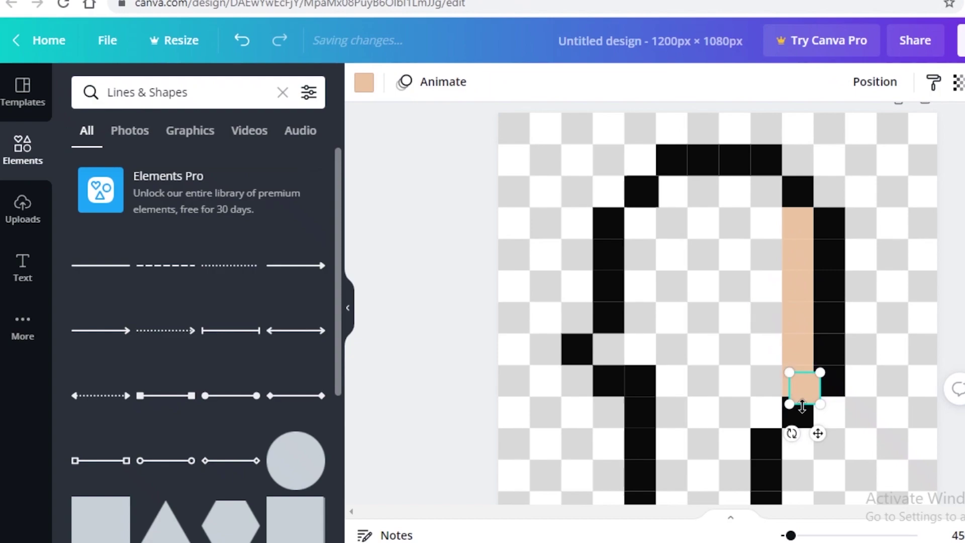
# Duplicate the peach column one tile left and one tile higher, and fill the tile below it with another peach square.
pyautogui.moveTo(769, 224); pyautogui.dragTo(793, 384)
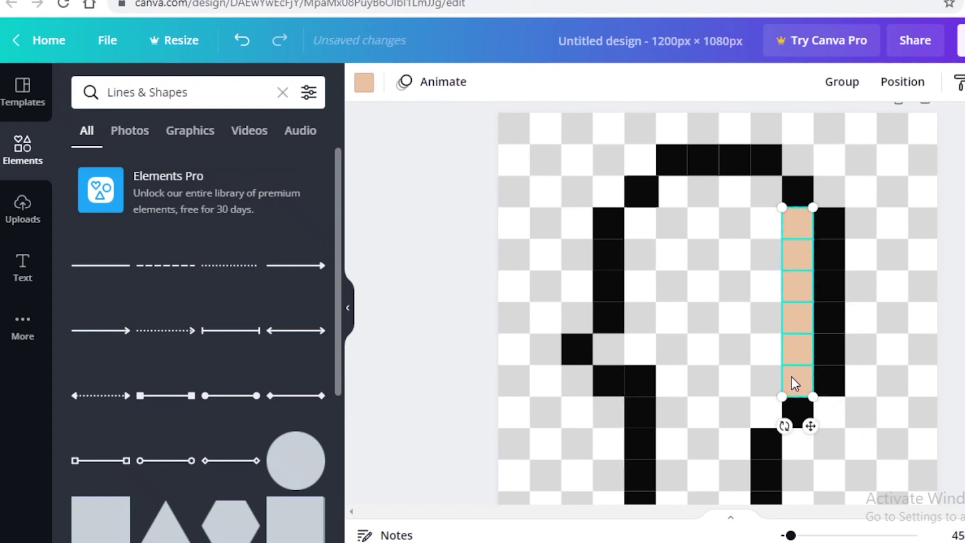
pyautogui.click(927, 309)
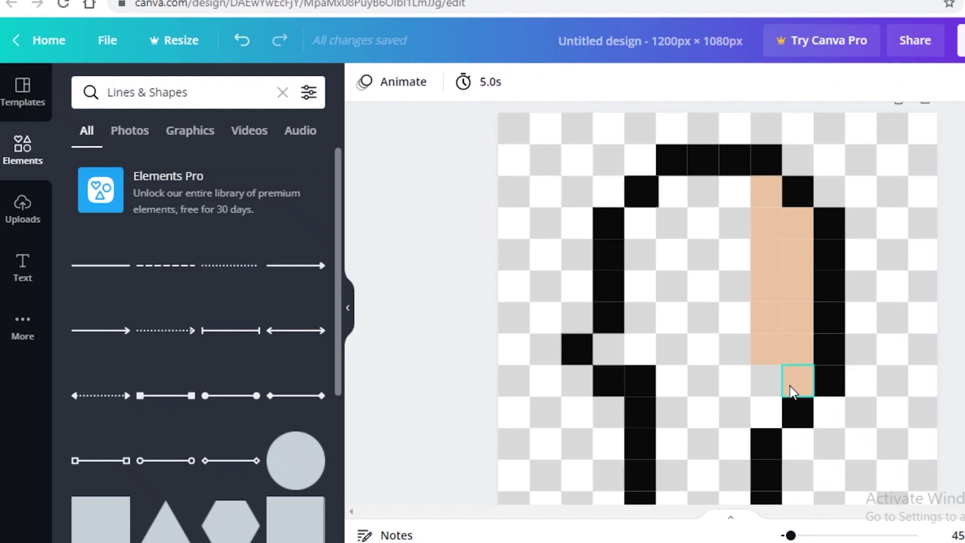
pyautogui.click(789, 385)
pyautogui.moveTo(792, 386); pyautogui.dragTo(765, 385)
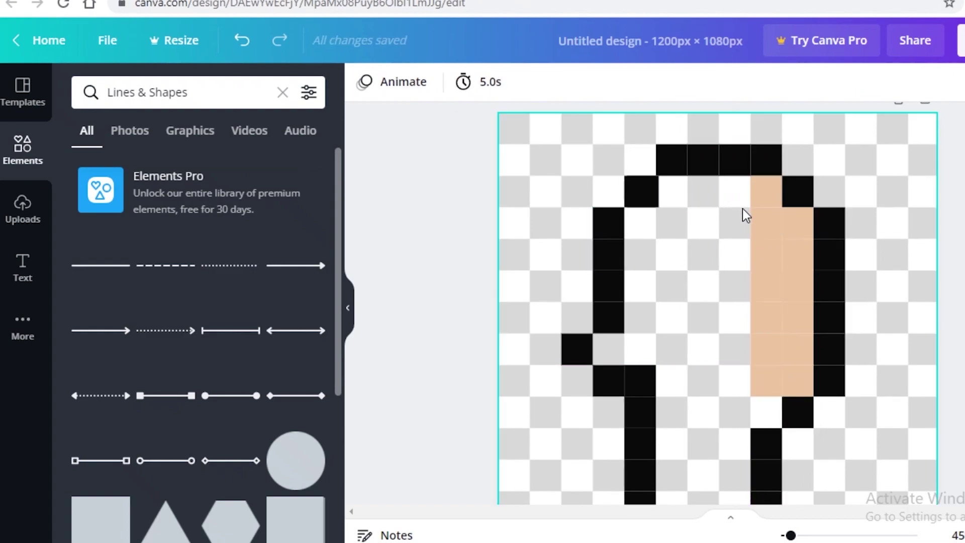
# Duplicate the two-column, six-row peach block and place the copy directly to its left.
pyautogui.moveTo(716, 229); pyautogui.dragTo(794, 394)
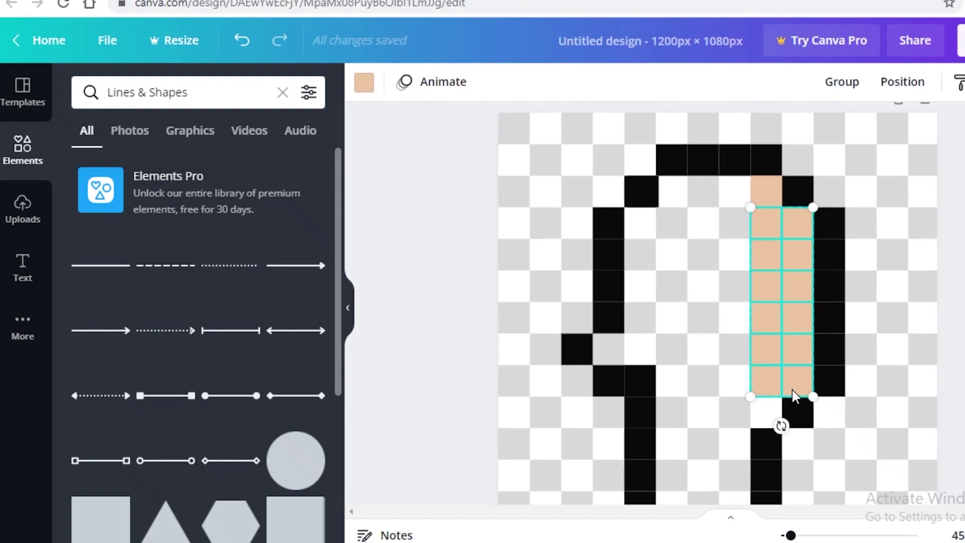
pyautogui.hotkey('ctrl', 'd')
pyautogui.moveTo(779, 326); pyautogui.dragTo(710, 318)
pyautogui.click(951, 306)
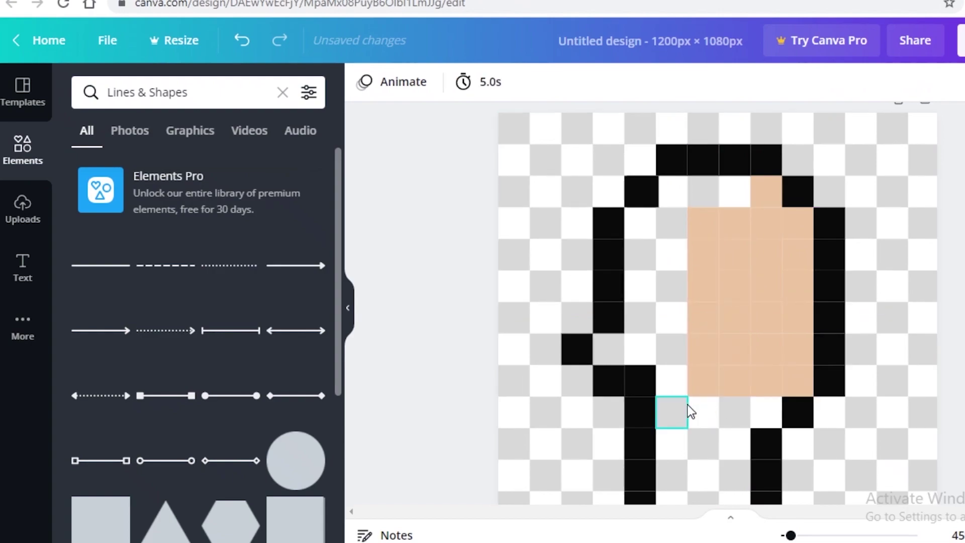
# Place another copy of the two-column peach block along the left outline and delete the peach square covering the black outline below the ear.
pyautogui.hotkey('ctrl', 'd')
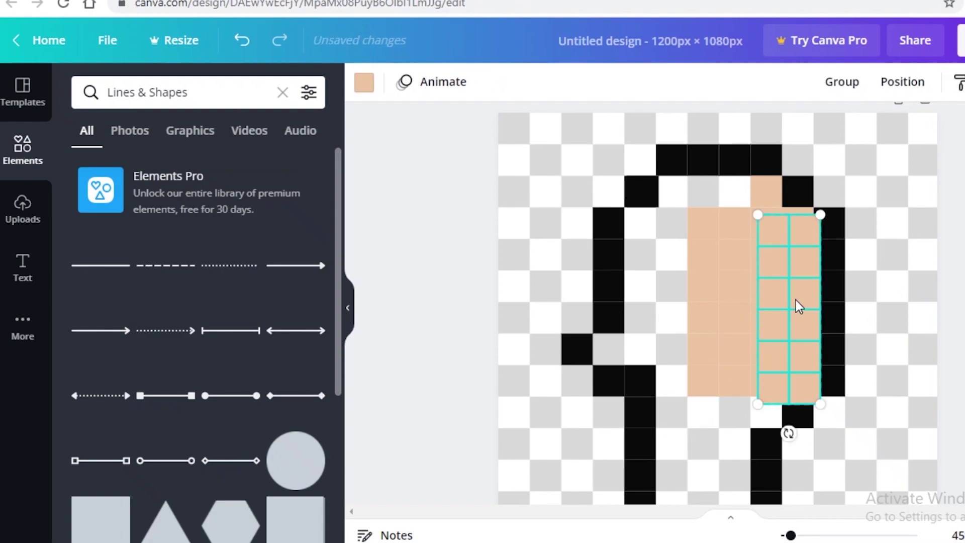
pyautogui.moveTo(656, 305); pyautogui.dragTo(657, 311)
pyautogui.click(648, 391)
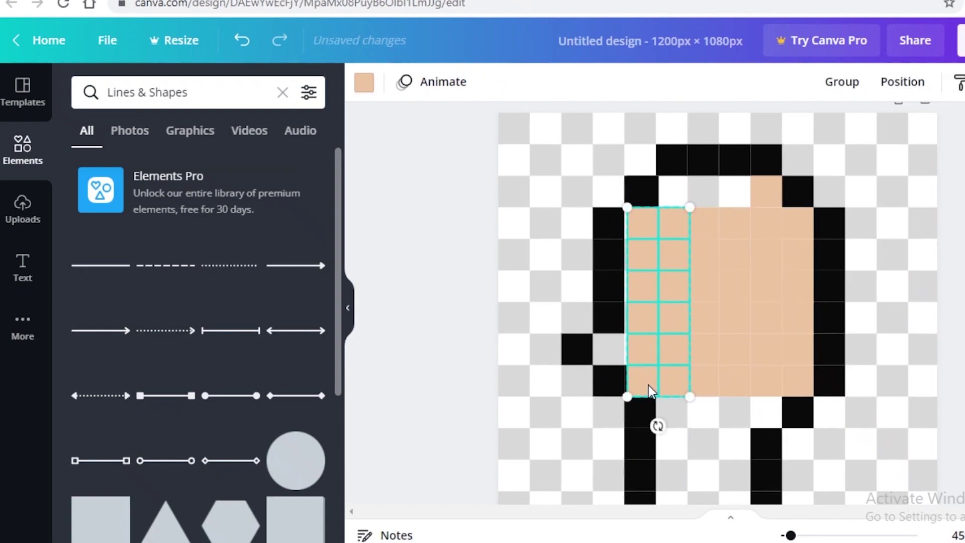
pyautogui.click(960, 309)
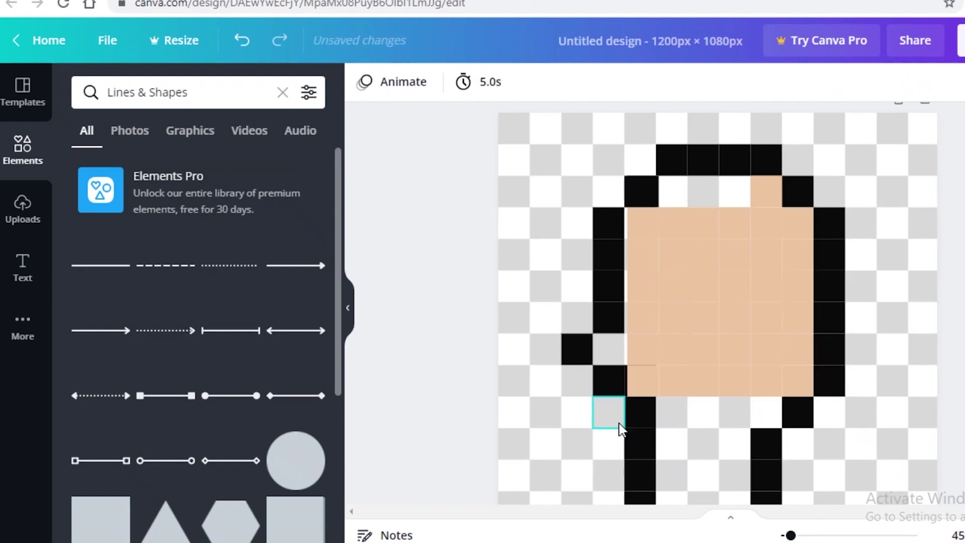
pyautogui.click(643, 381)
pyautogui.press('Delete')
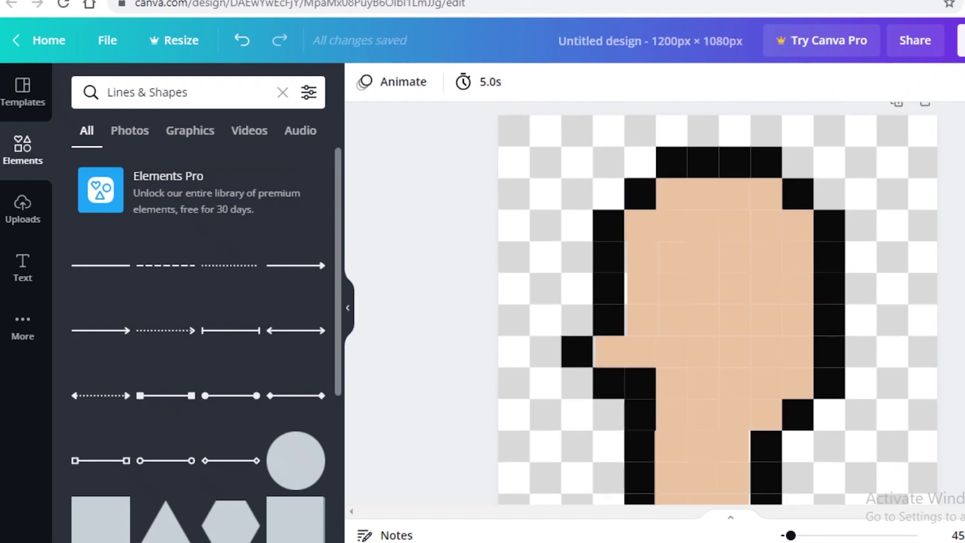
# Create two black eyes in the face's fourth grid row from copies of a crown square, spaced three tiles apart.
pyautogui.click(775, 164)
pyautogui.hotkey('ctrl', 'd')
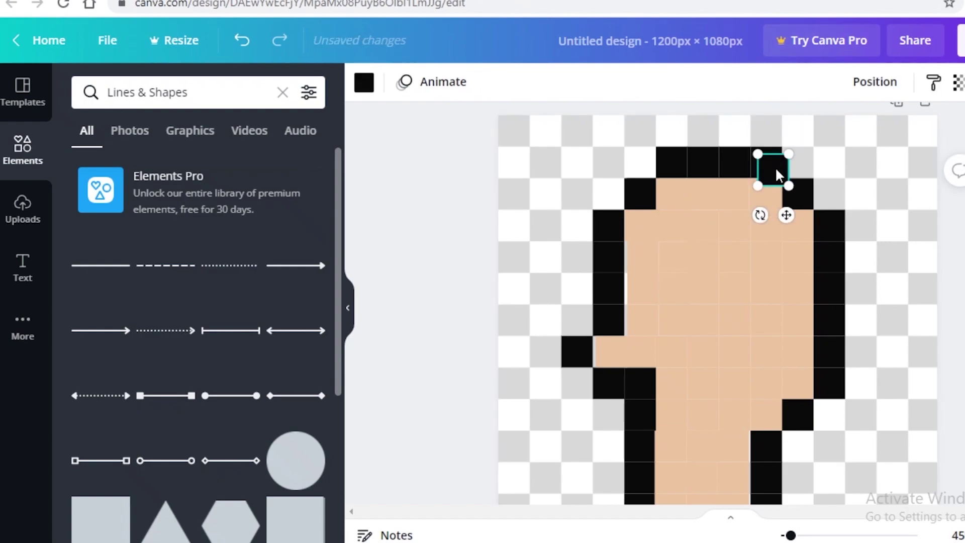
pyautogui.moveTo(774, 170); pyautogui.dragTo(769, 258)
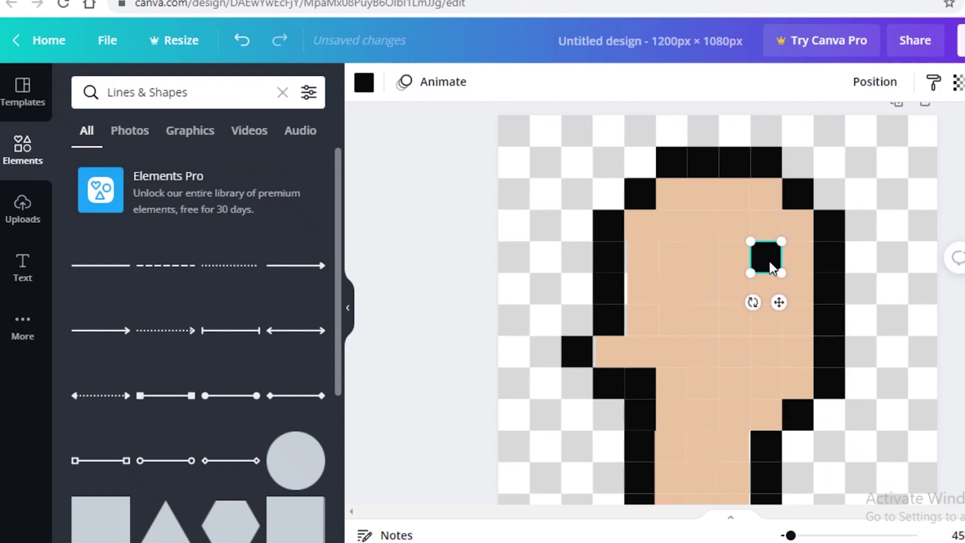
pyautogui.hotkey('ctrl', 'd')
pyautogui.moveTo(697, 256); pyautogui.dragTo(678, 254)
pyautogui.moveTo(775, 257); pyautogui.dragTo(775, 257)
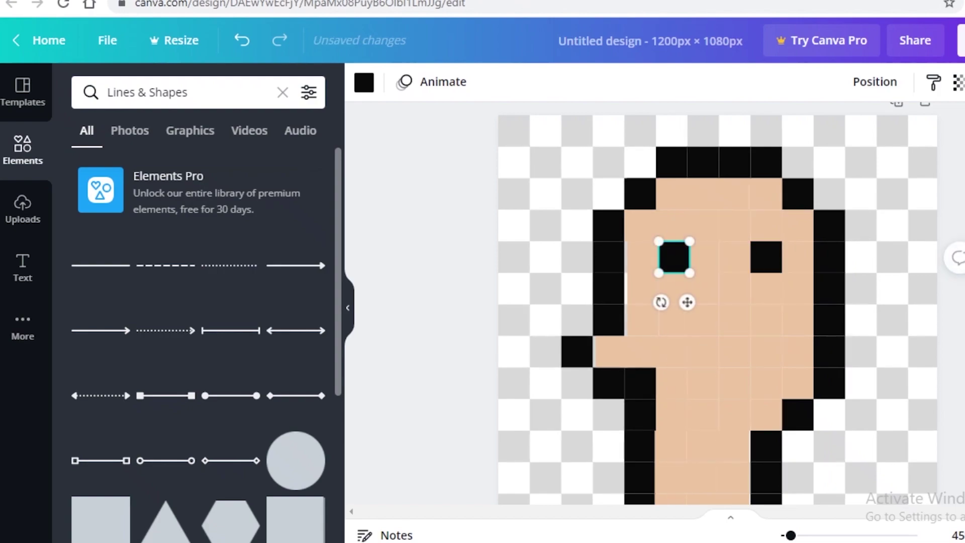
# Duplicate the left eye square, place the copy in the ear's row as a mouth, and recolour it coral red.
pyautogui.hotkey('ctrl', 'd')
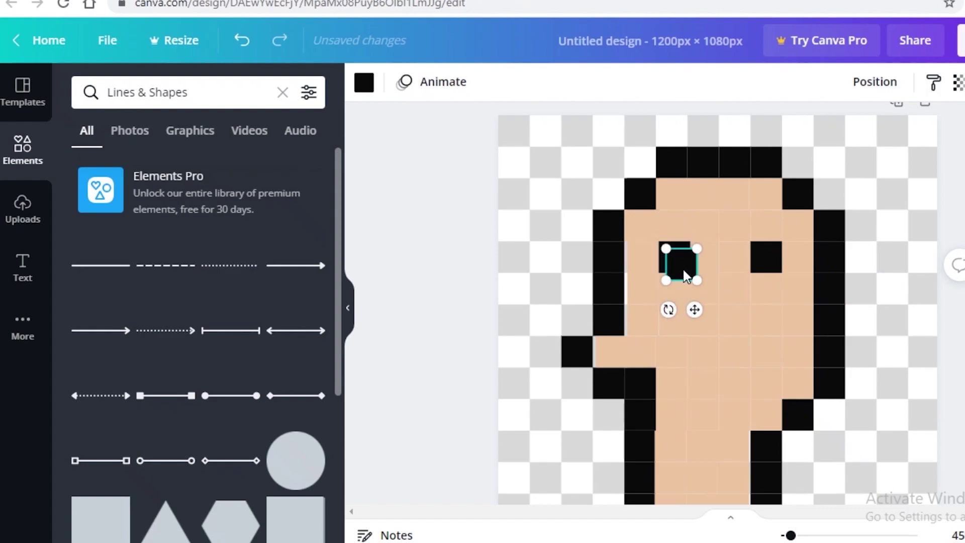
pyautogui.moveTo(682, 263); pyautogui.dragTo(734, 354)
pyautogui.click(364, 82)
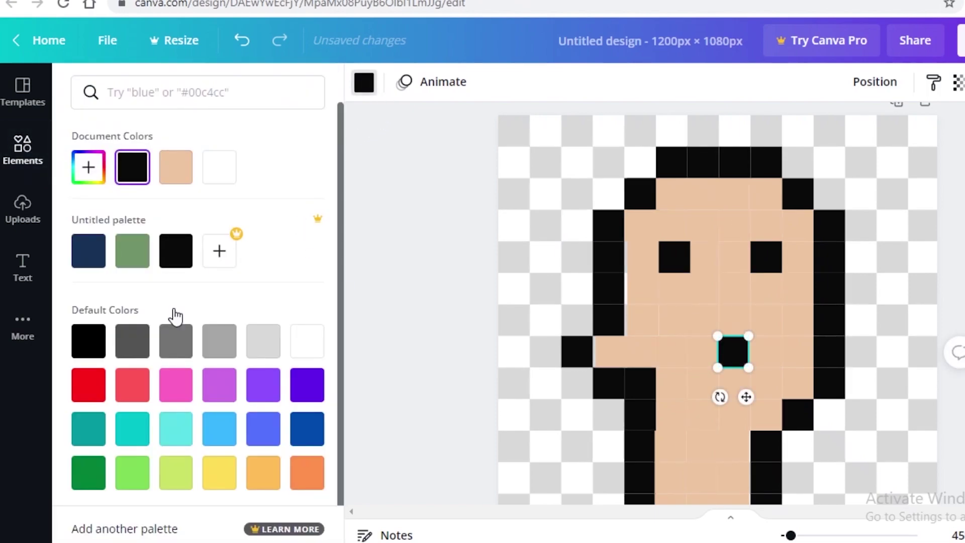
pyautogui.click(173, 384)
pyautogui.click(130, 385)
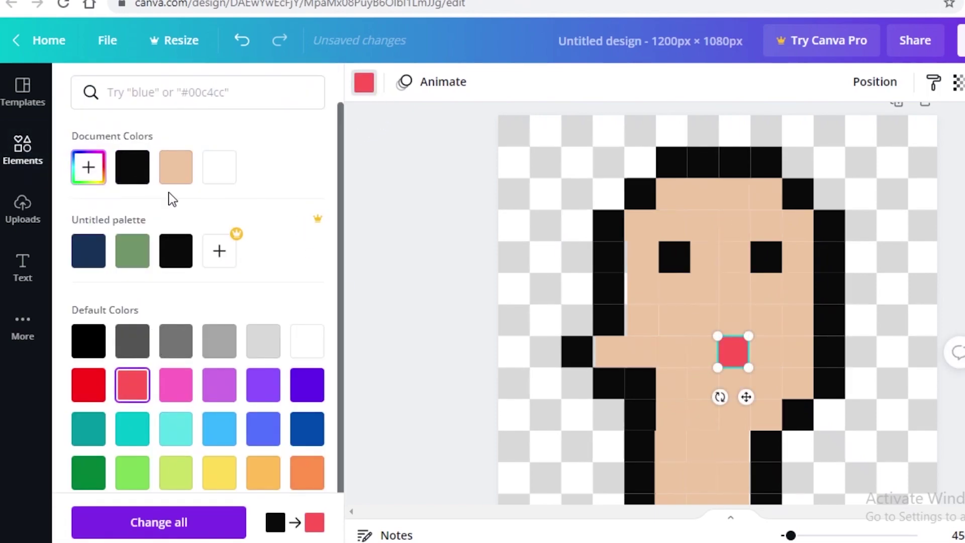
# Widen the mouth by placing a copy of the coral red square directly to its left.
pyautogui.click(732, 359)
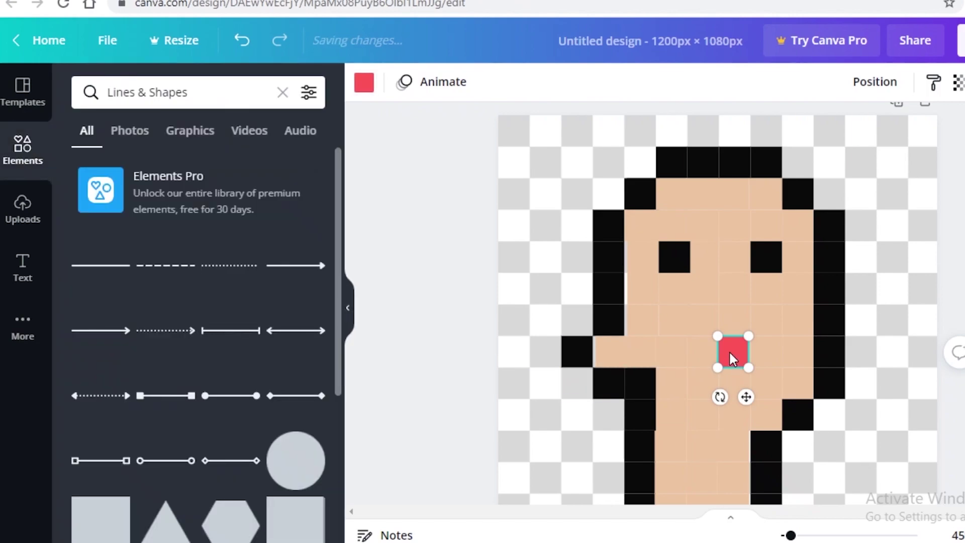
pyautogui.hotkey('ctrl', 'd')
pyautogui.moveTo(732, 358); pyautogui.dragTo(702, 355)
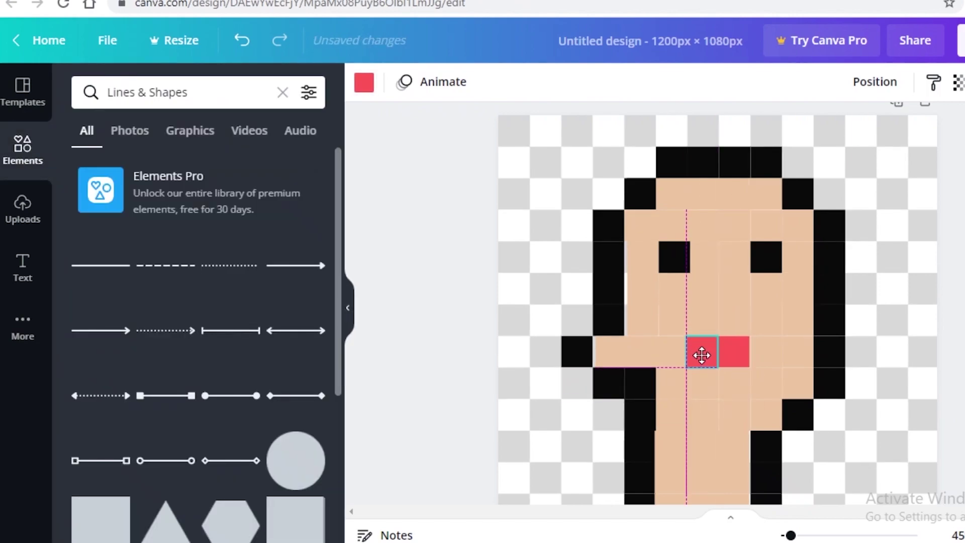
# Add a second row of two coral red squares directly under the mouth and remove the surplus copy.
pyautogui.press('Escape')
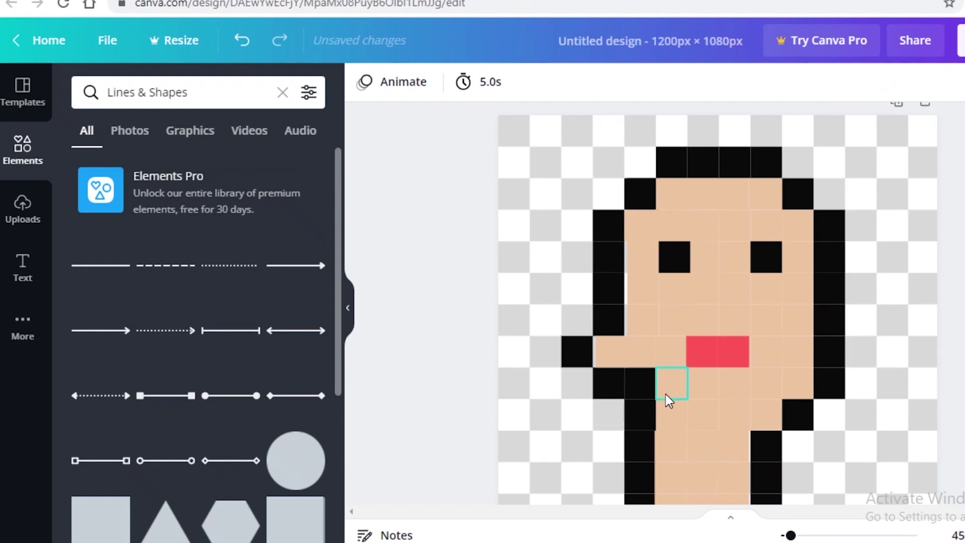
pyautogui.click(735, 353)
pyautogui.hotkey('ctrl', 'd')
pyautogui.moveTo(724, 378)
pyautogui.mouseDown()
pyautogui.moveTo(716, 390)
pyautogui.moveTo(731, 379)
pyautogui.moveTo(692, 382)
pyautogui.moveTo(706, 381)
pyautogui.moveTo(726, 323)
pyautogui.moveTo(724, 433)
pyautogui.moveTo(735, 420)
pyautogui.moveTo(733, 385)
pyautogui.mouseUp()
pyautogui.hotkey('ctrl', 'd')
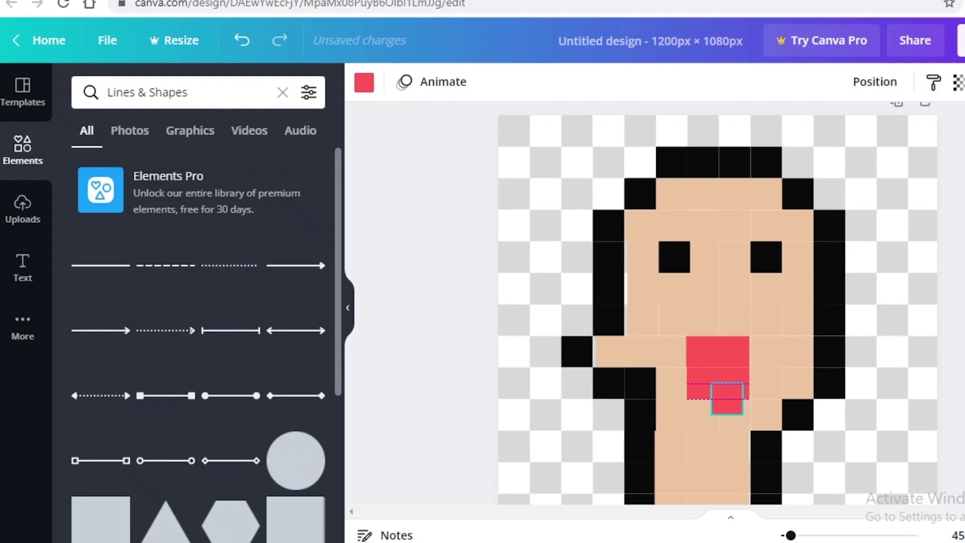
pyautogui.click(942, 304)
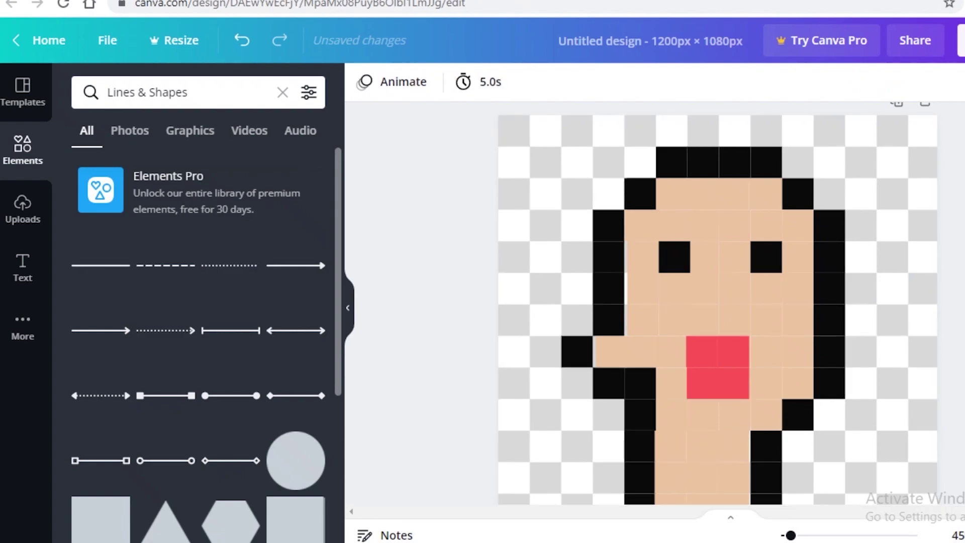
pyautogui.moveTo(860, 210); pyautogui.dragTo(841, 394)
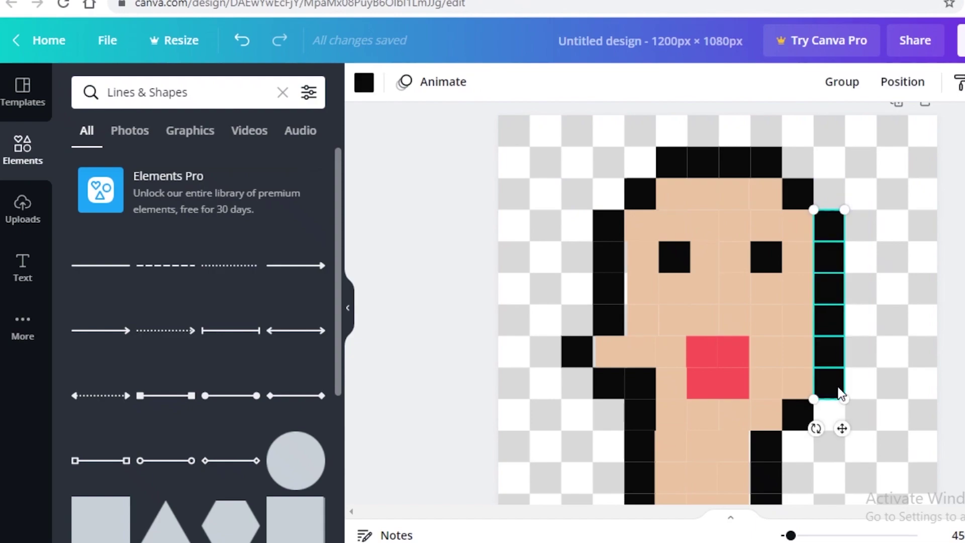
pyautogui.hotkey('ctrl', 'd')
pyautogui.moveTo(632, 324); pyautogui.dragTo(579, 267)
pyautogui.hotkey('shift', 'Right')
pyautogui.hotkey('shift', 'Down')
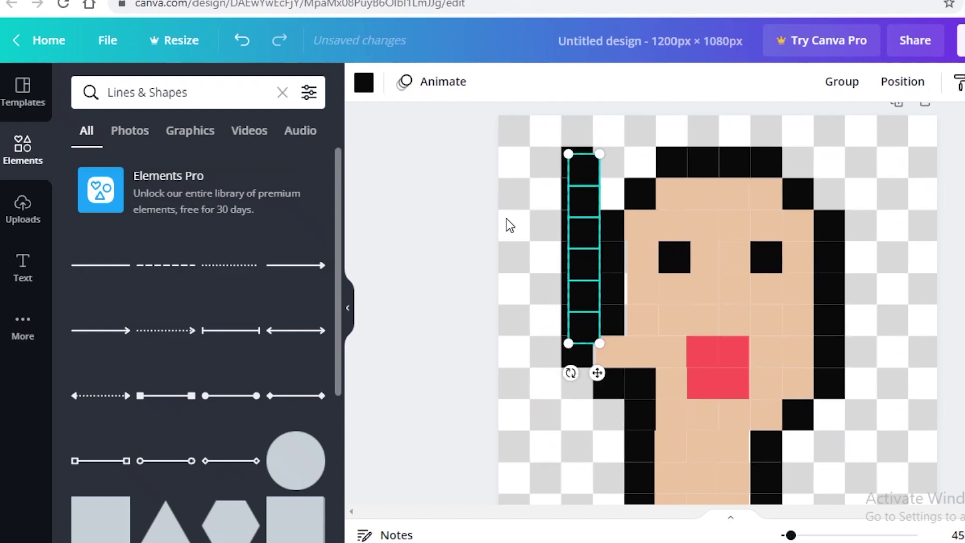
pyautogui.click(242, 40)
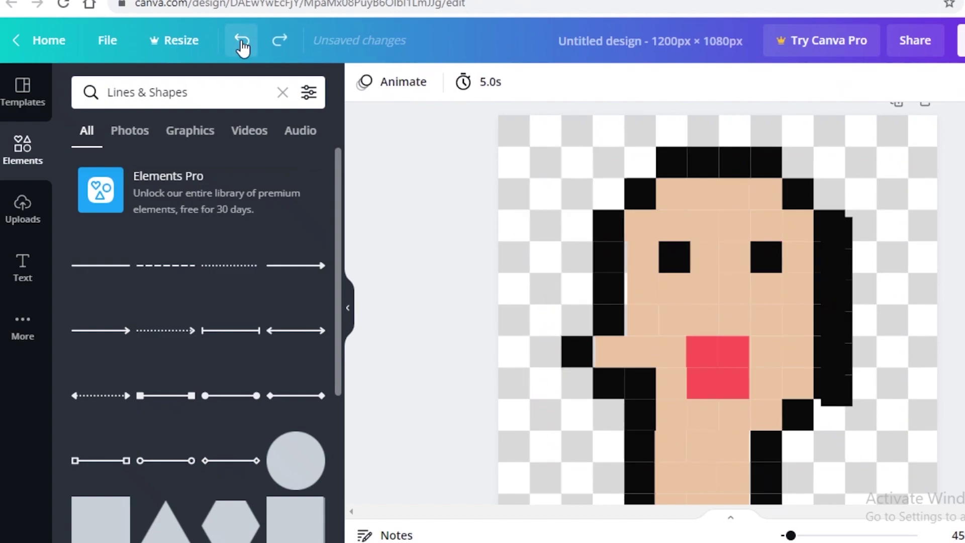
pyautogui.click(246, 40)
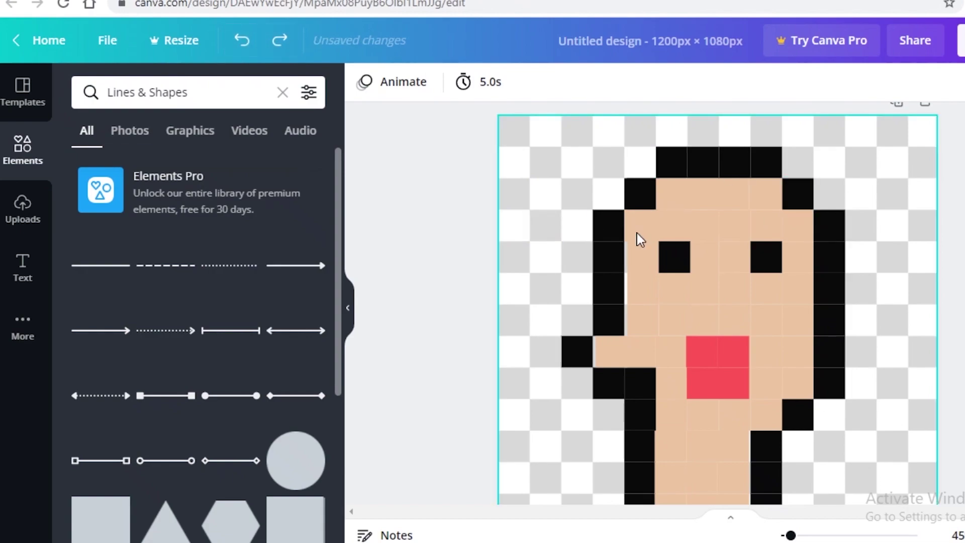
# Place a copy of the face's six-square black side column against the outline on the ear side and recolour it dark brown as hair.
pyautogui.moveTo(576, 232)
pyautogui.mouseDown()
pyautogui.moveTo(558, 201)
pyautogui.moveTo(572, 224)
pyautogui.mouseUp()
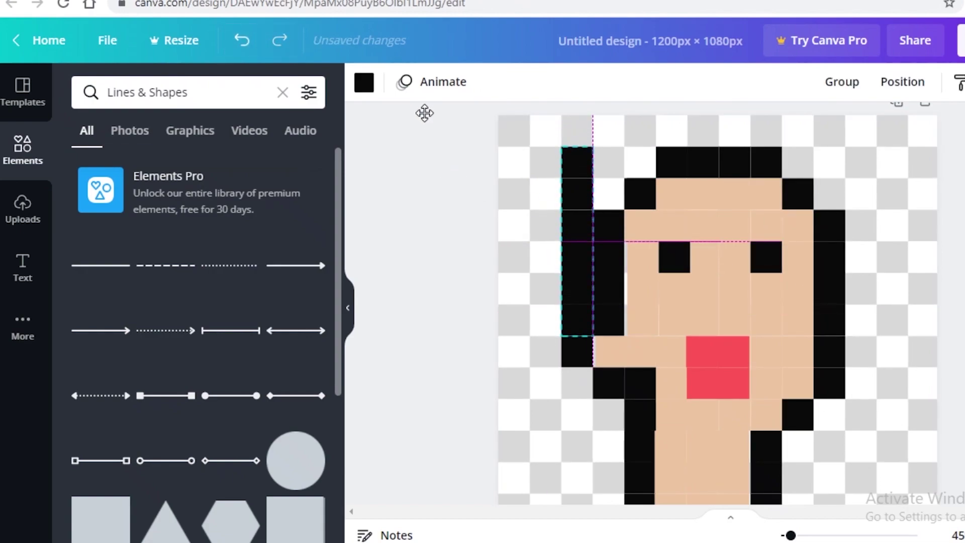
pyautogui.click(364, 82)
pyautogui.click(101, 162)
pyautogui.click(216, 308)
pyautogui.moveTo(218, 311); pyautogui.dragTo(111, 306)
pyautogui.click(271, 276)
pyautogui.moveTo(271, 276)
pyautogui.mouseDown()
pyautogui.moveTo(282, 283)
pyautogui.moveTo(281, 272)
pyautogui.mouseUp()
pyautogui.moveTo(115, 313); pyautogui.dragTo(107, 312)
pyautogui.click(282, 276)
pyautogui.click(465, 264)
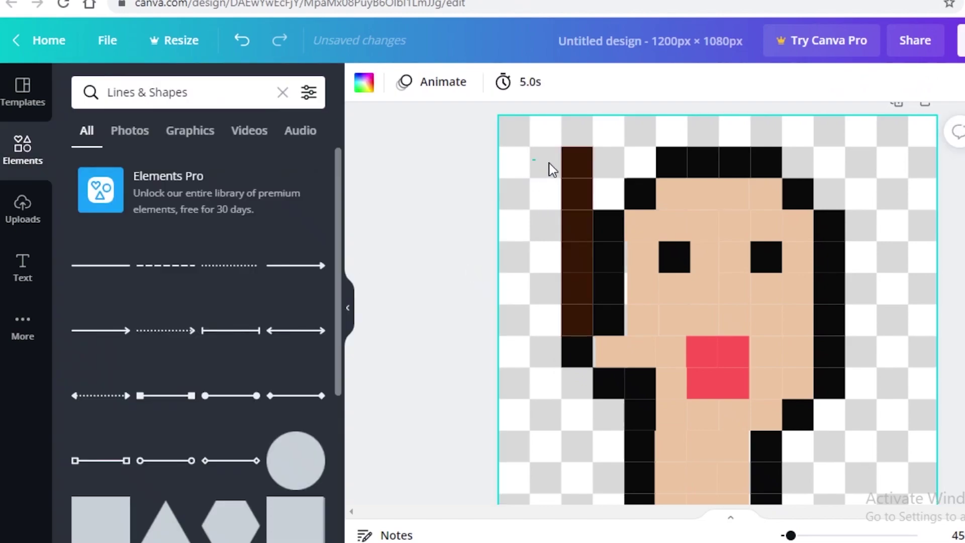
pyautogui.click(578, 199)
pyautogui.moveTo(576, 193); pyautogui.dragTo(579, 199)
pyautogui.click(568, 155)
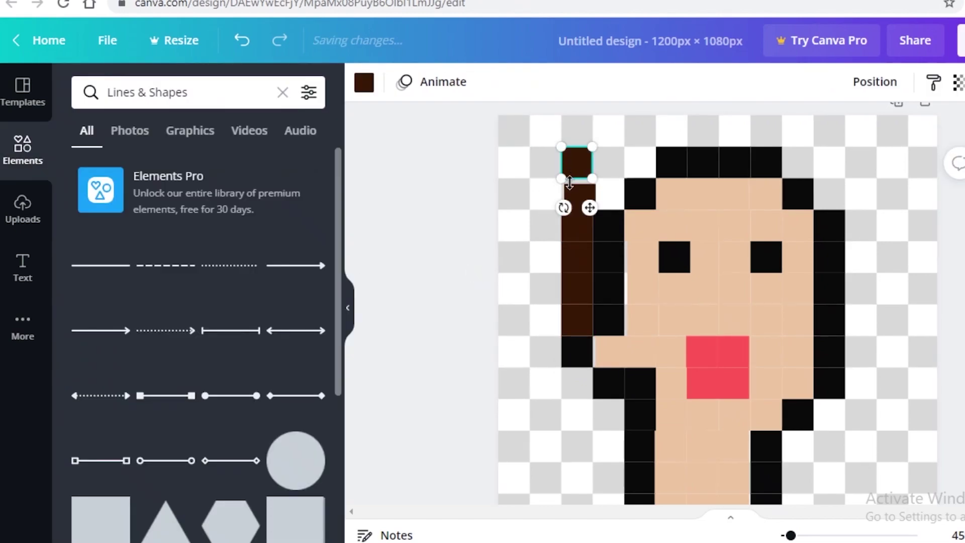
pyautogui.click(242, 43)
pyautogui.click(452, 211)
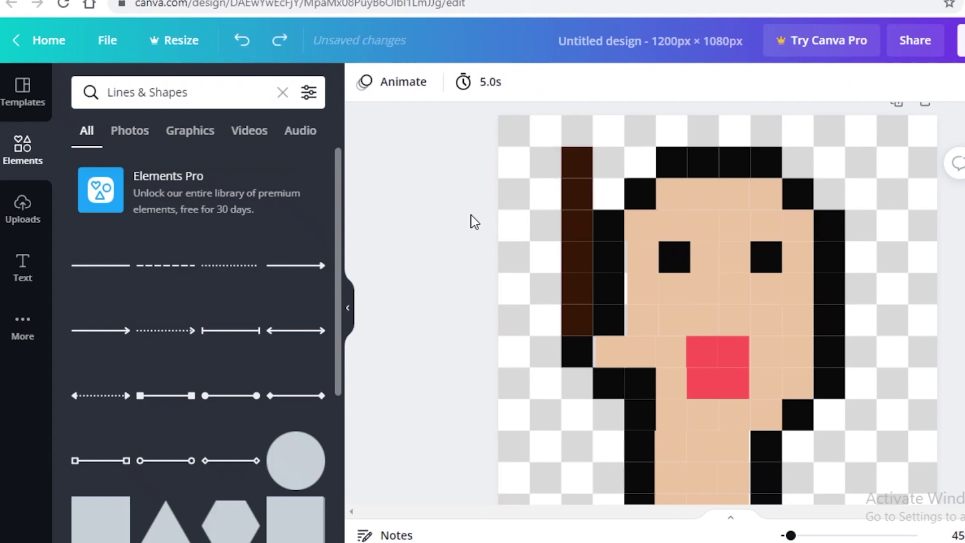
# Extend the hair stepwise up to the crown with copies of the top two brown squares, rotating the last pair 90° to lie along the top row.
pyautogui.moveTo(527, 196); pyautogui.dragTo(579, 175)
pyautogui.hotkey('ctrl', 'd')
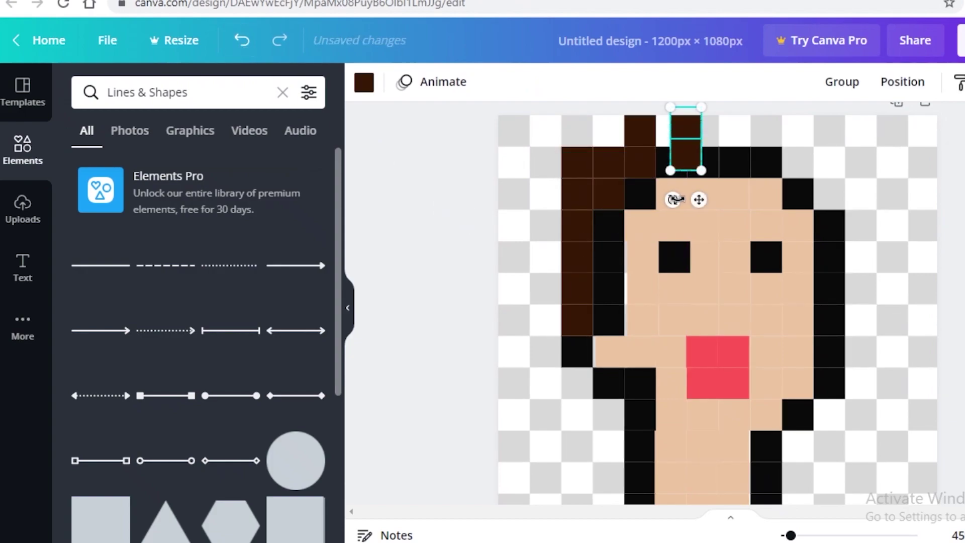
pyautogui.moveTo(675, 199); pyautogui.dragTo(746, 149)
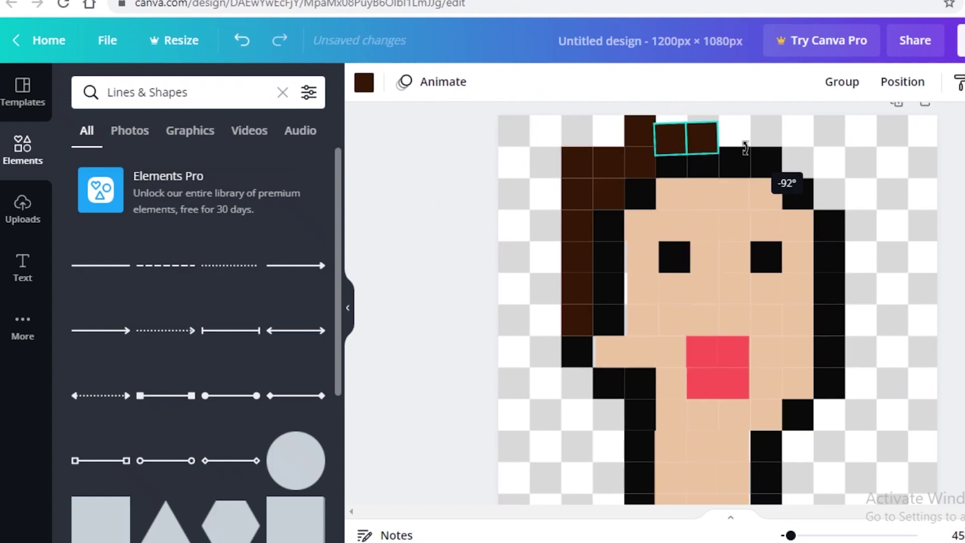
pyautogui.moveTo(745, 148); pyautogui.dragTo(745, 150)
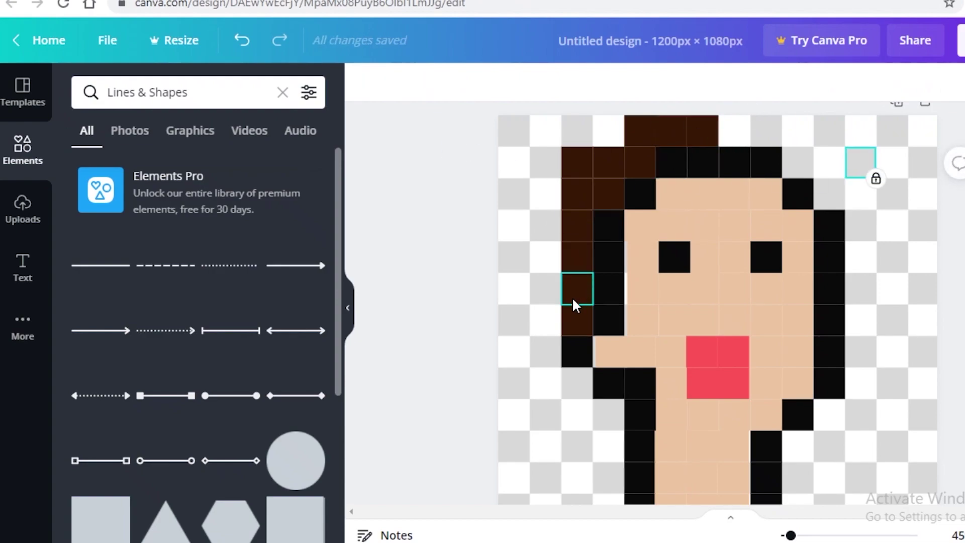
# Build a three-by-three ponytail block around the black ear square from eight copies of a dark brown hair square.
pyautogui.click(569, 314)
pyautogui.hotkey('ctrl', 'd')
pyautogui.moveTo(551, 351); pyautogui.dragTo(521, 361)
pyautogui.hotkey('ctrl', 'd')
pyautogui.hotkey('ctrl', 'd')
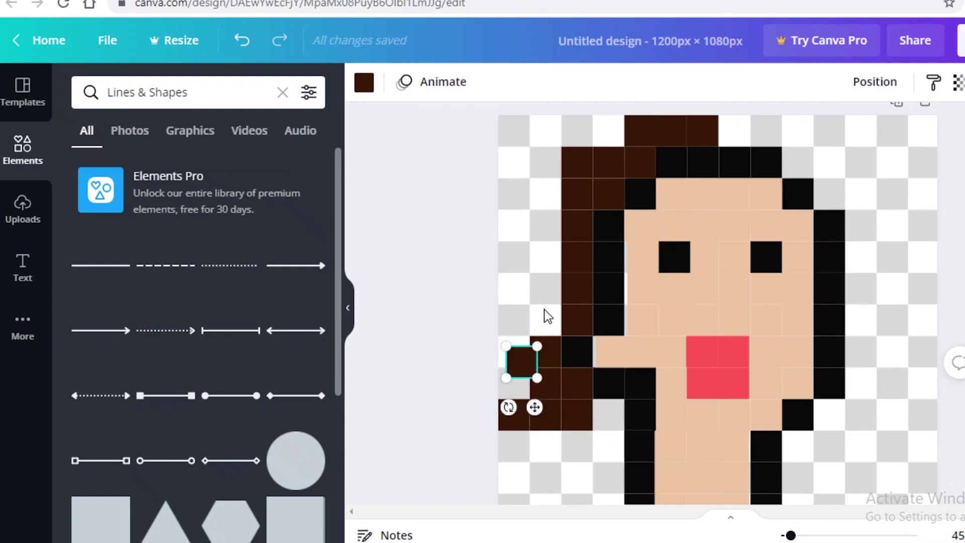
pyautogui.moveTo(520, 357)
pyautogui.mouseDown()
pyautogui.moveTo(505, 384)
pyautogui.moveTo(518, 377)
pyautogui.moveTo(514, 351)
pyautogui.mouseUp()
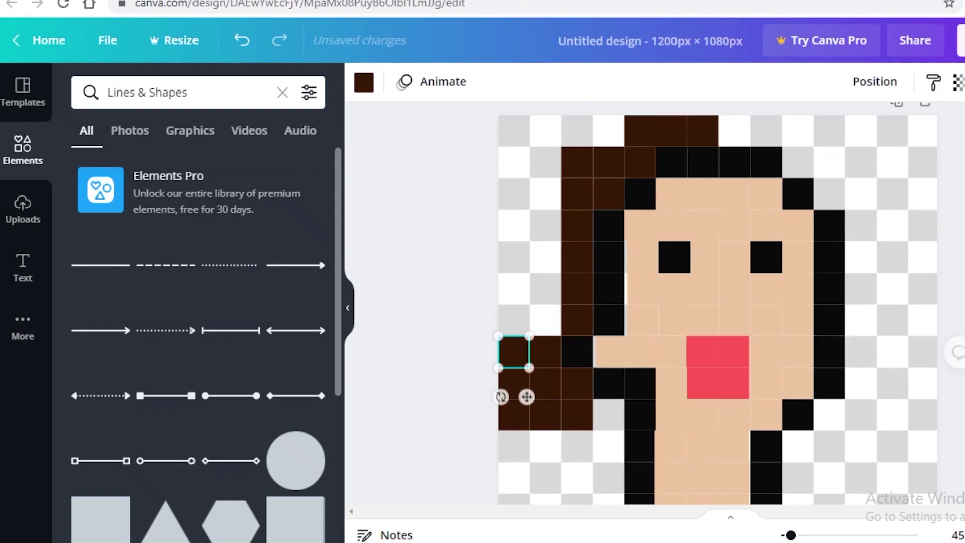
# Lengthen the top hair row with two more dark brown squares up to the far end of the black crown.
pyautogui.click(804, 159)
pyautogui.moveTo(702, 130)
pyautogui.mouseDown()
pyautogui.moveTo(741, 129)
pyautogui.moveTo(719, 139)
pyautogui.mouseUp()
pyautogui.moveTo(783, 130); pyautogui.dragTo(762, 133)
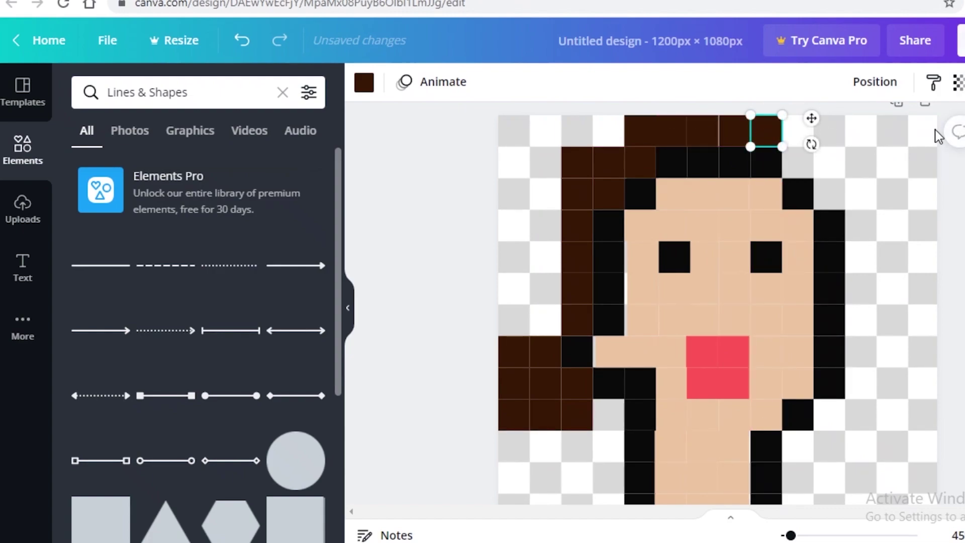
# Open the design's download settings and show the available file types.
pyautogui.click(872, 41)
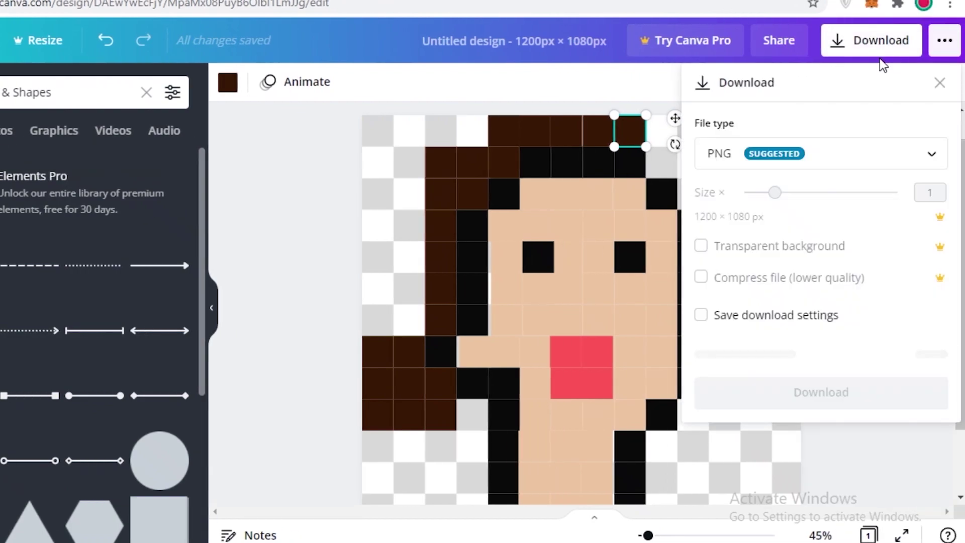
pyautogui.click(900, 167)
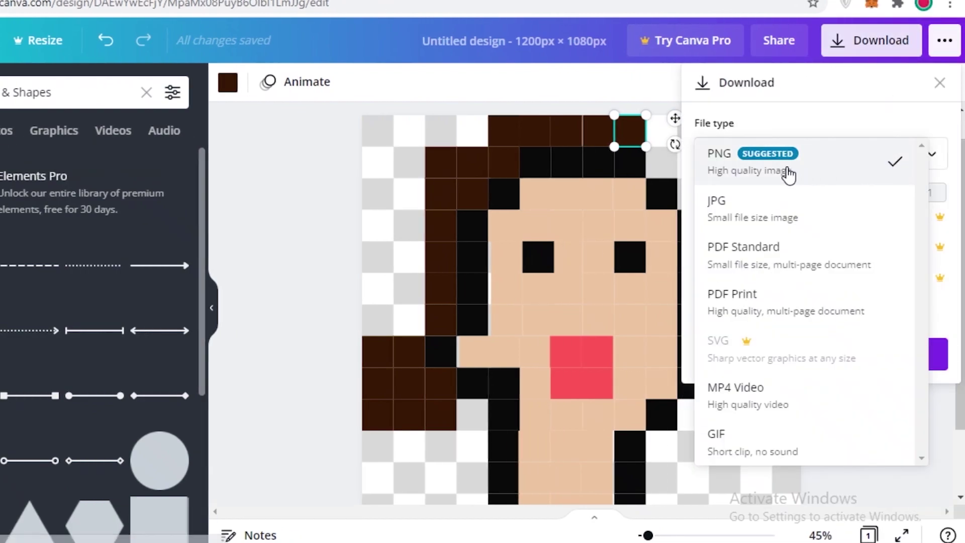